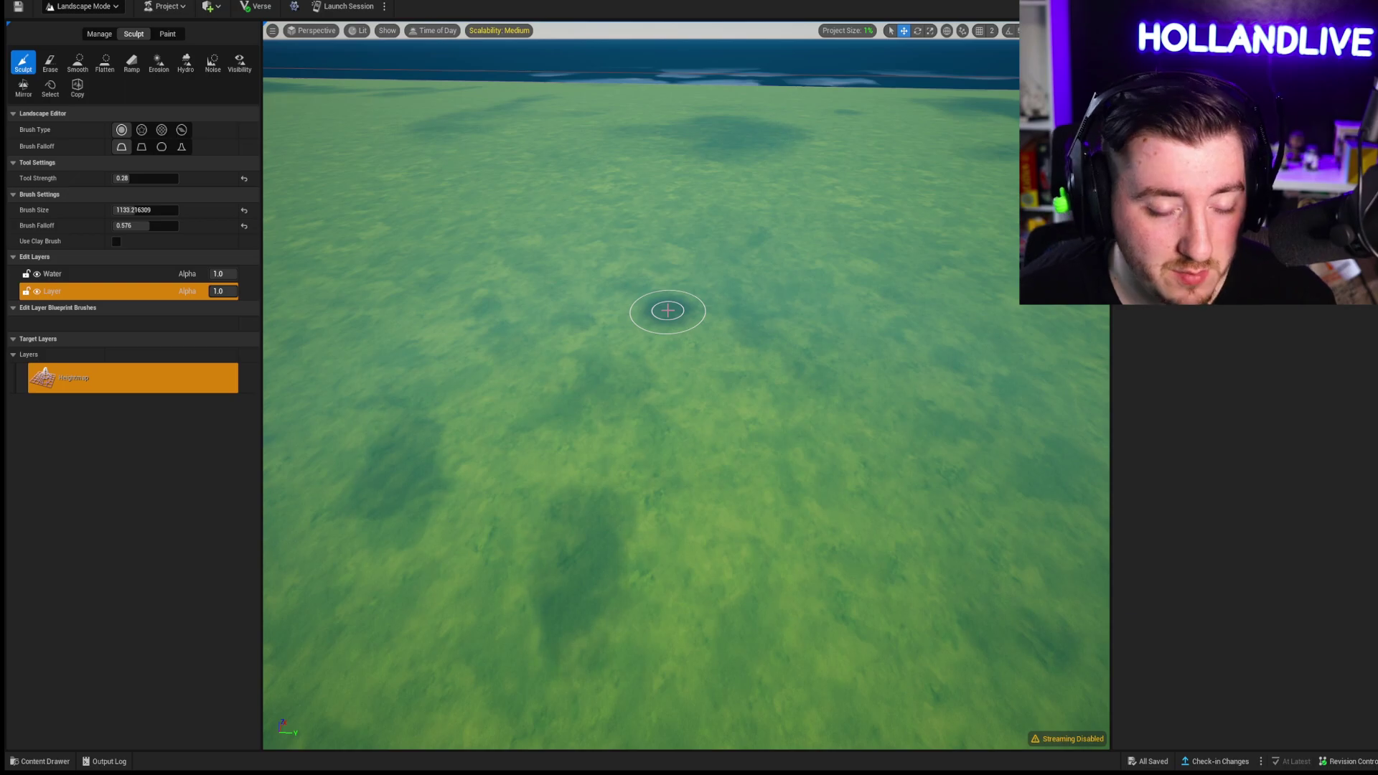
Step: Raise a ridge in the flat grass and build it into a tall rocky peak with a fuller south side
right_click_drag(668, 310, 668, 216)
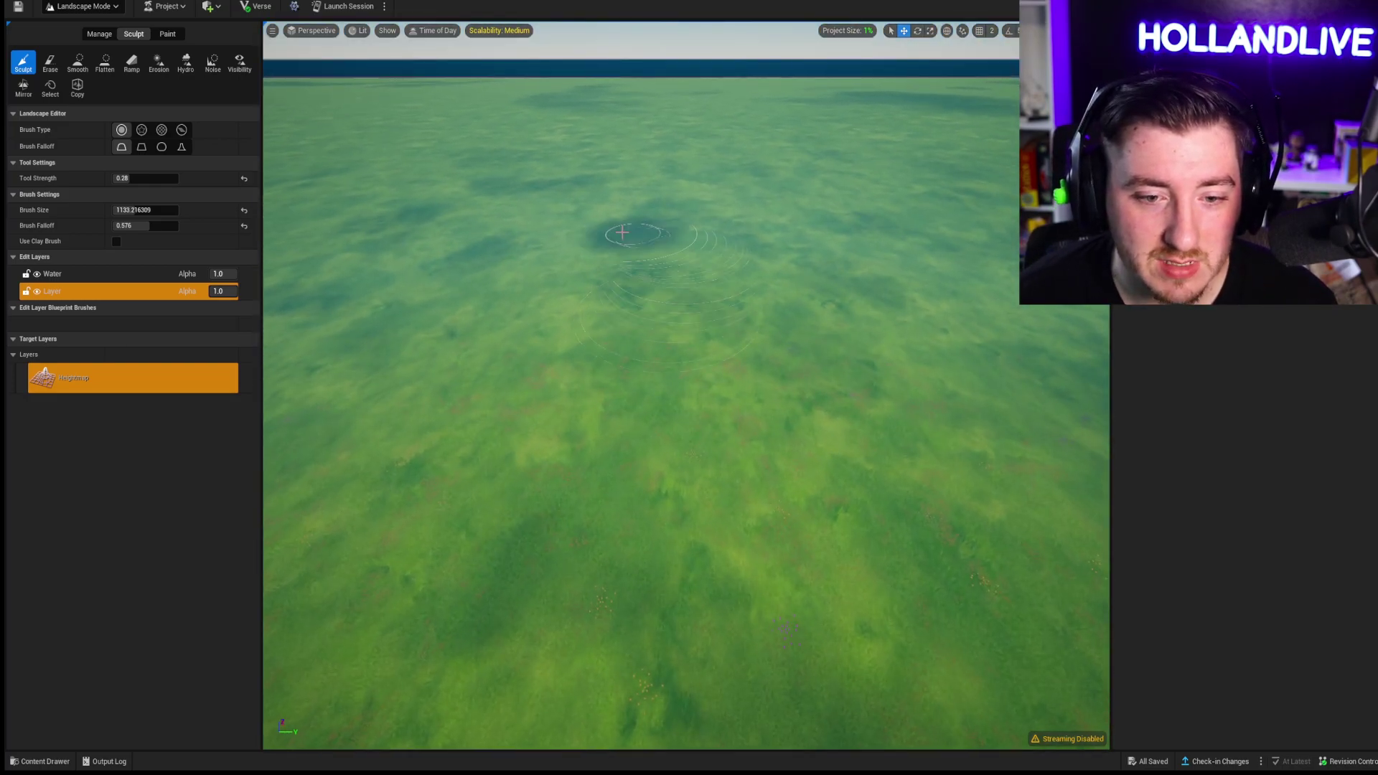
mouse_move(635, 242)
left_mouse_down()
mouse_move(823, 387)
mouse_move(805, 291)
mouse_move(734, 264)
left_mouse_up()
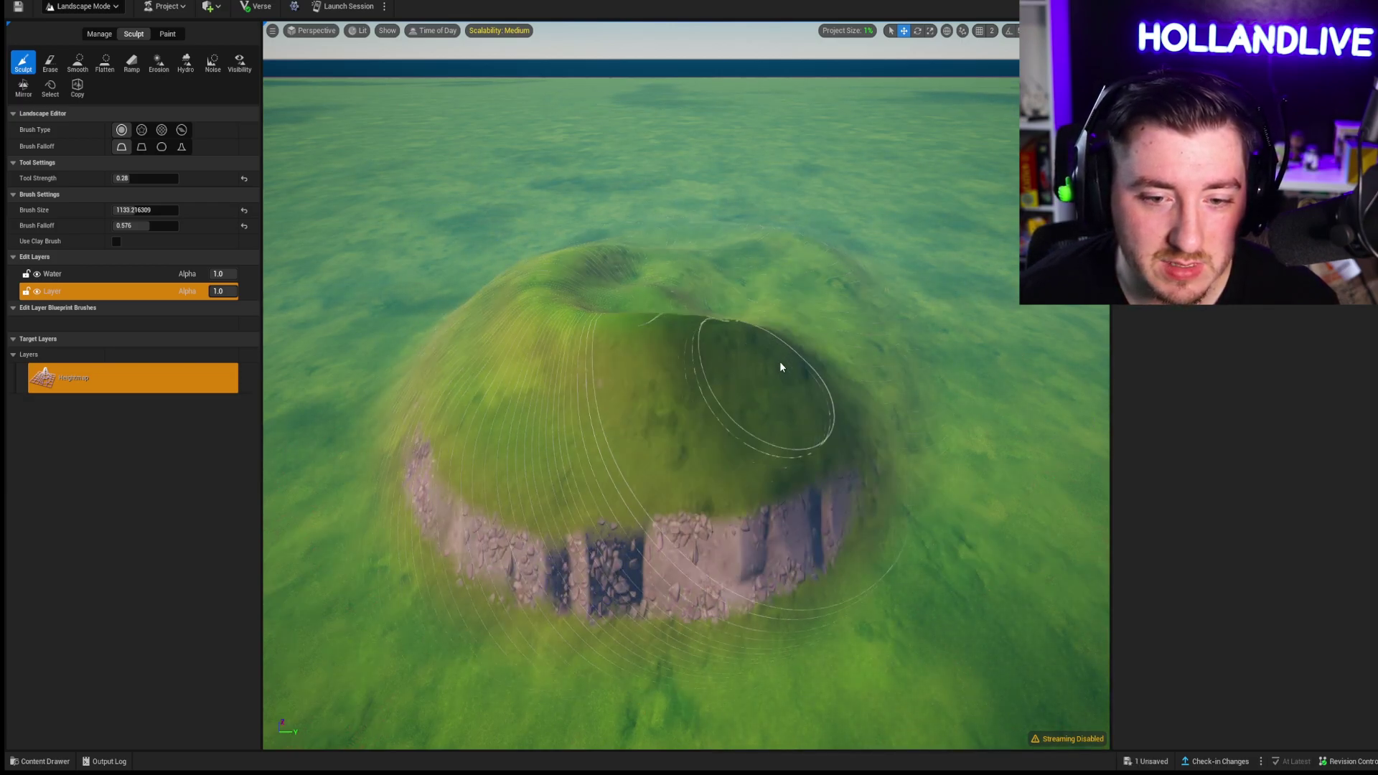
left_click_drag(733, 263, 665, 275)
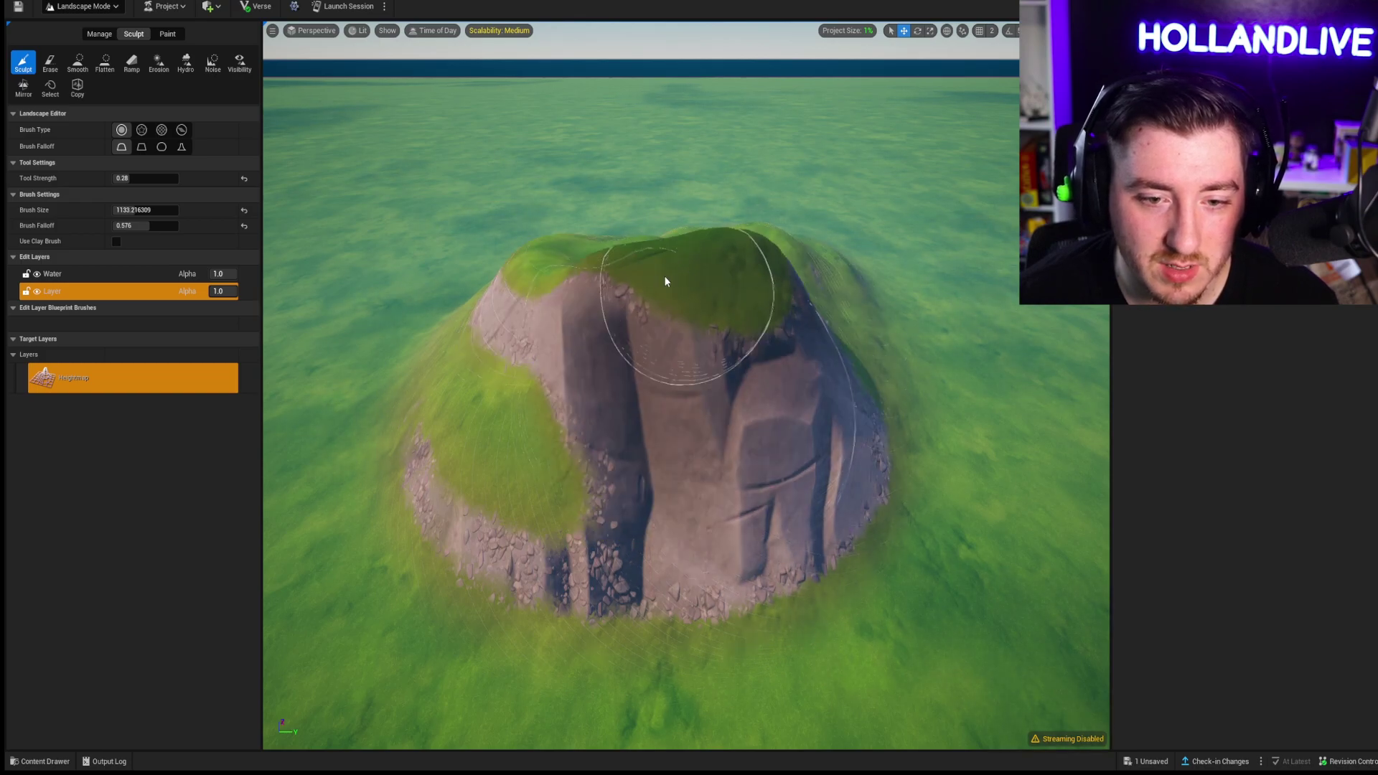
mouse_move(665, 276)
right_mouse_down()
mouse_move(665, 259)
mouse_move(595, 316)
right_mouse_up()
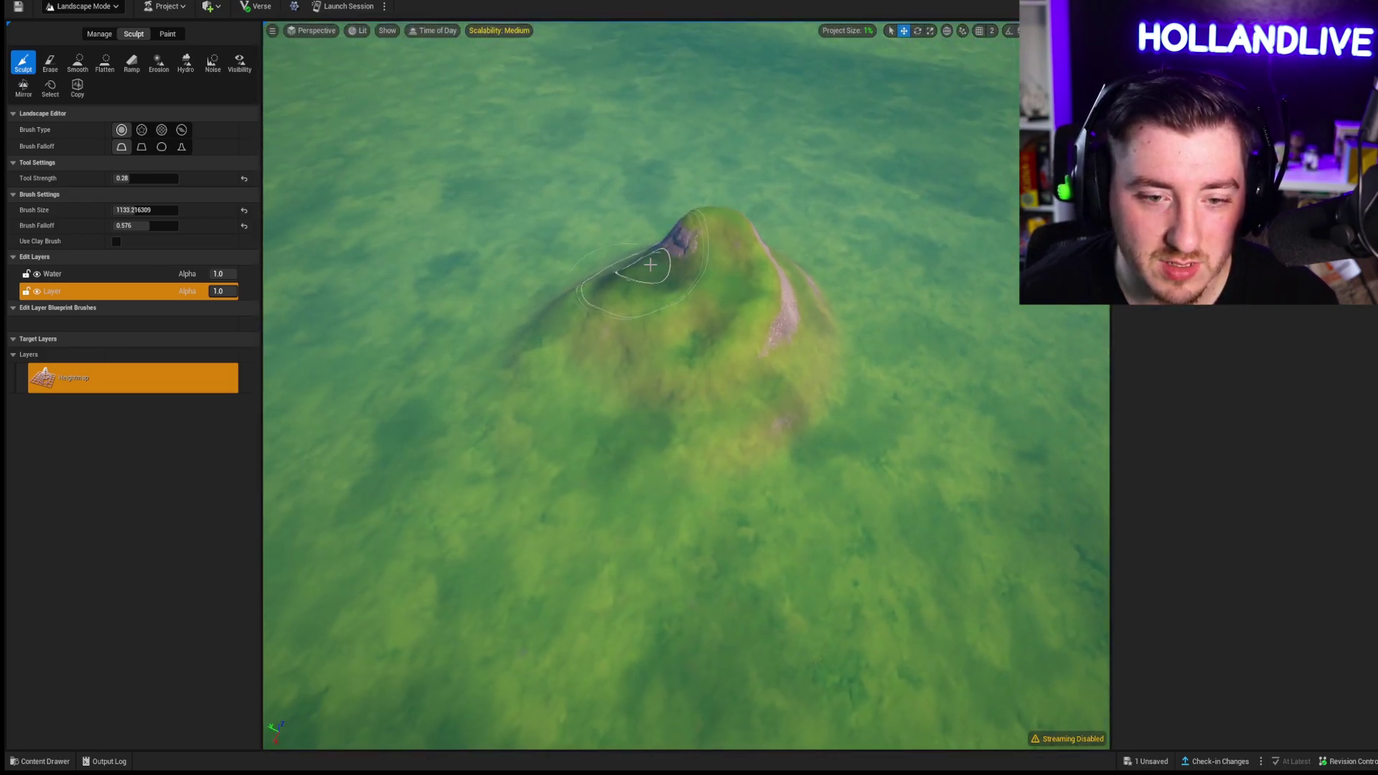
mouse_move(596, 315)
left_mouse_down()
mouse_move(849, 421)
mouse_move(555, 472)
mouse_move(615, 394)
left_mouse_up()
right_click_drag(616, 395, 615, 345)
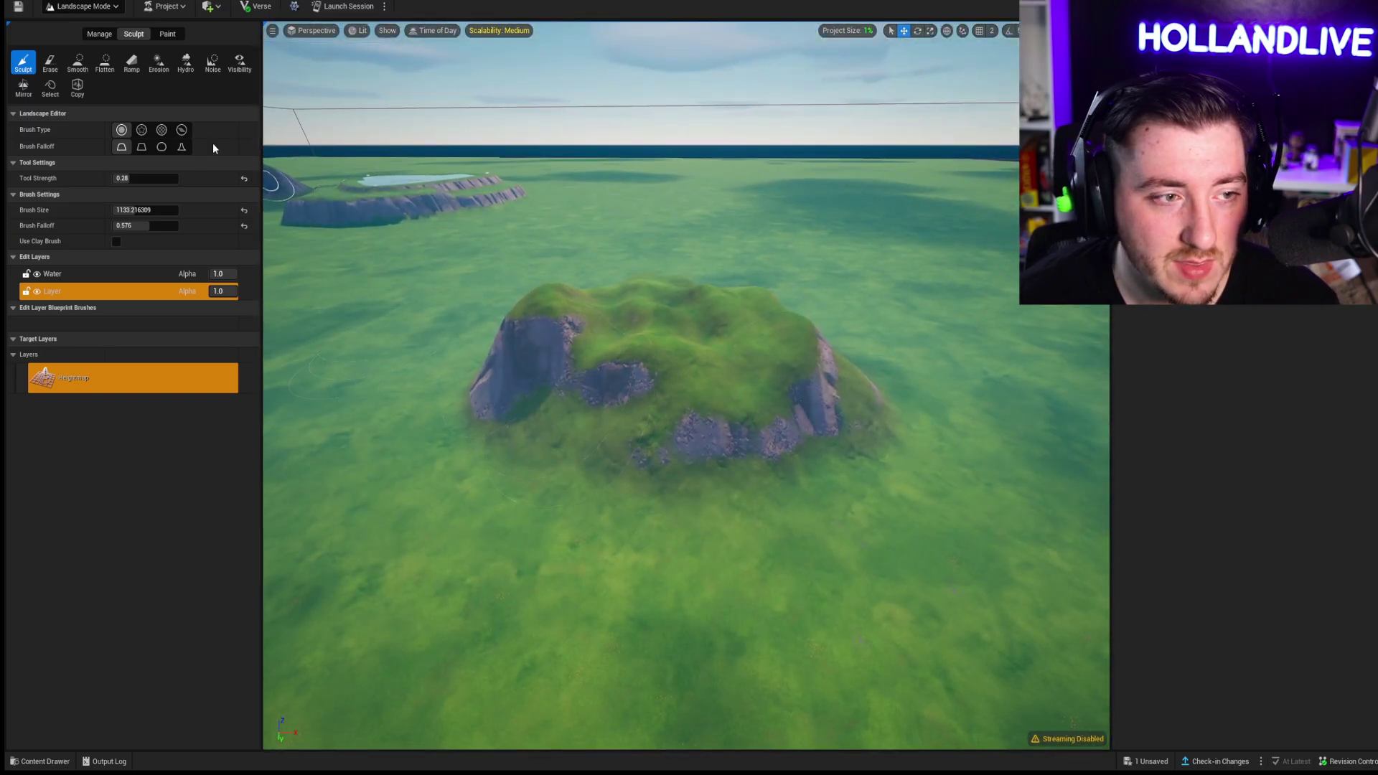
Step: Erode the hill's centre and right-side cliffs at 0.36 tool strength
left_click(158, 63)
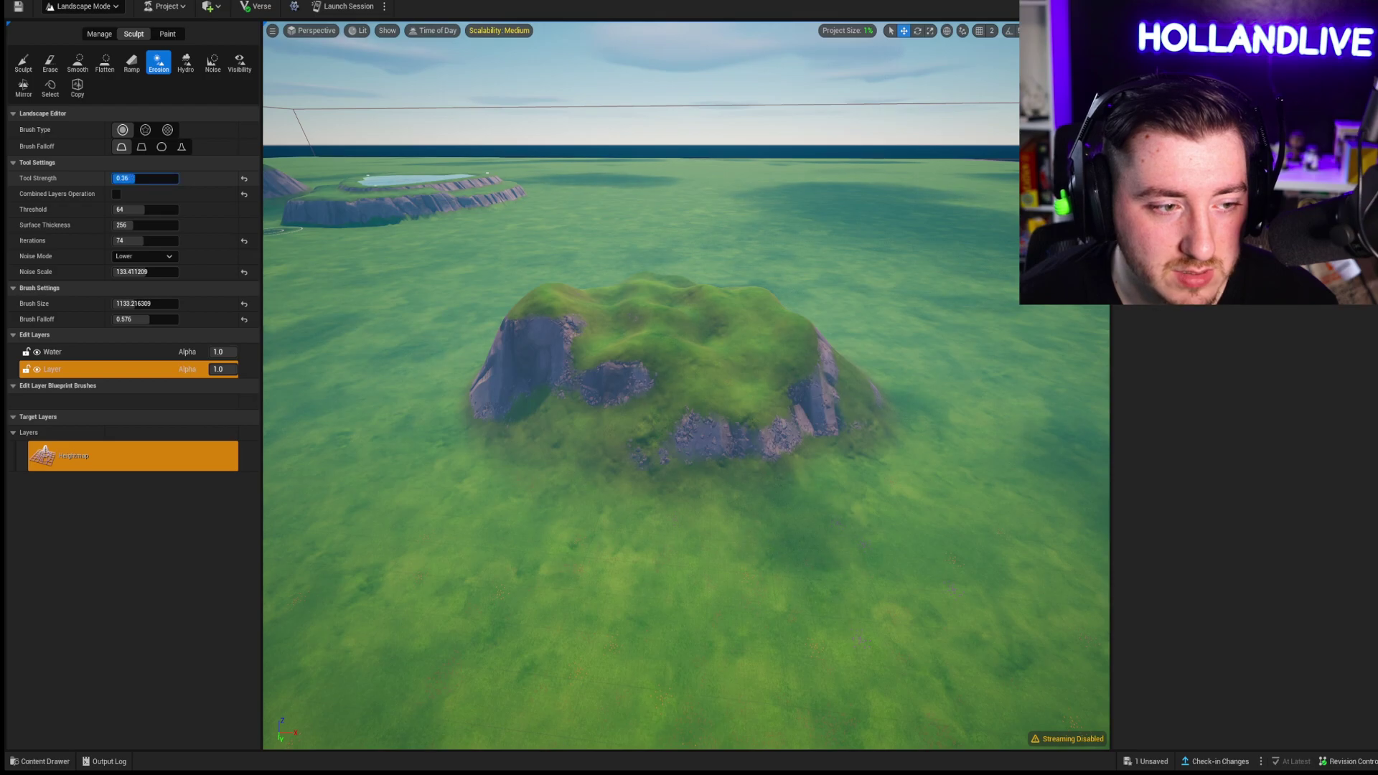
key("Return")
left_click_drag(692, 362, 695, 356)
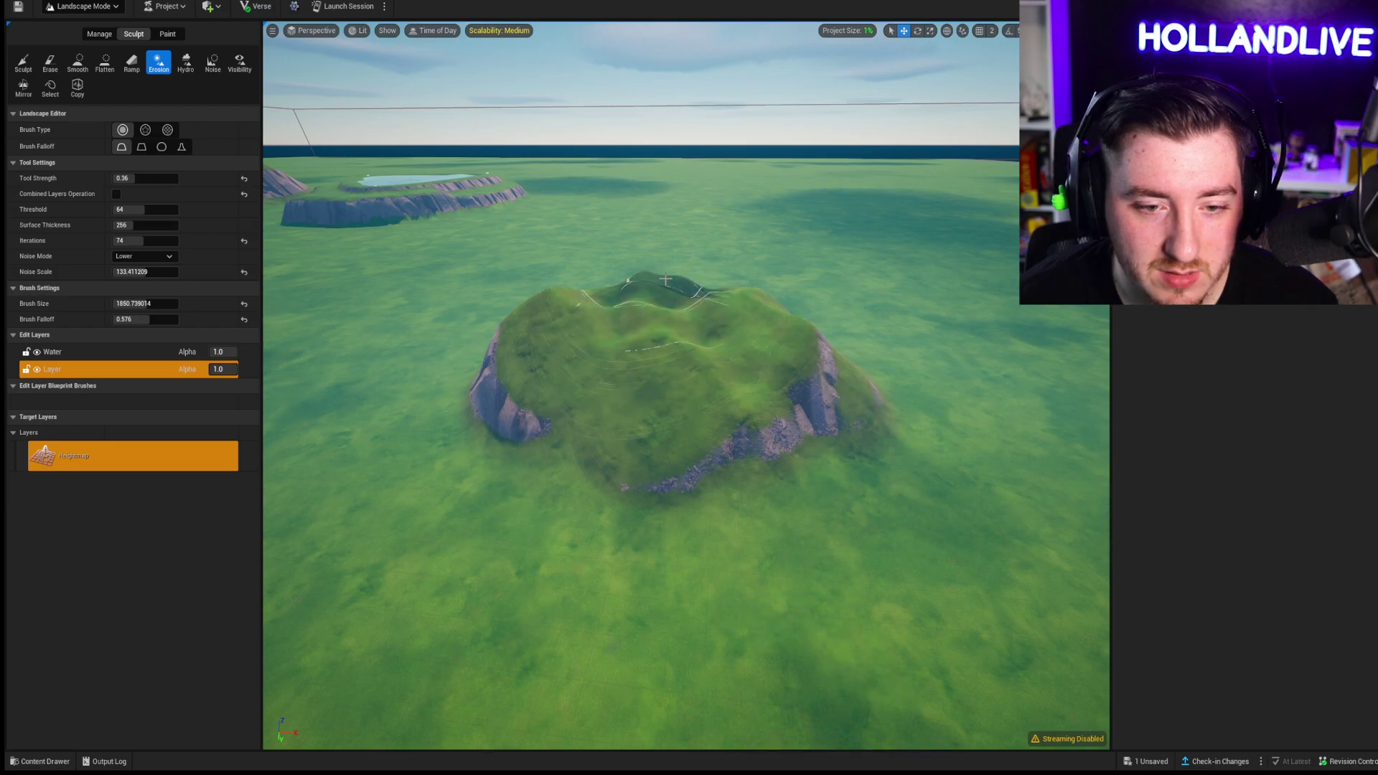
left_click_drag(693, 294, 790, 357)
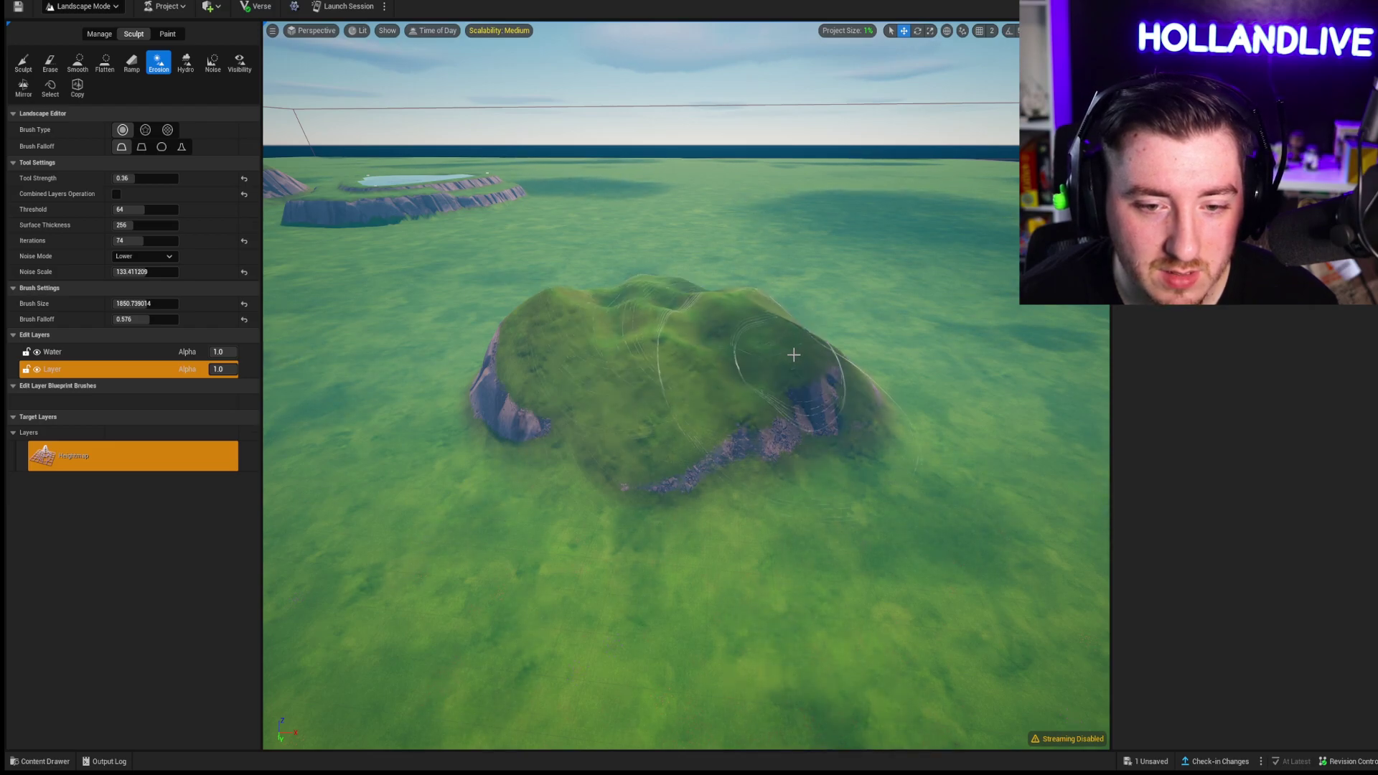
Step: Roughen the hill surface and hilltop with Noise at a lowered 0.128 strength
left_click(222, 70)
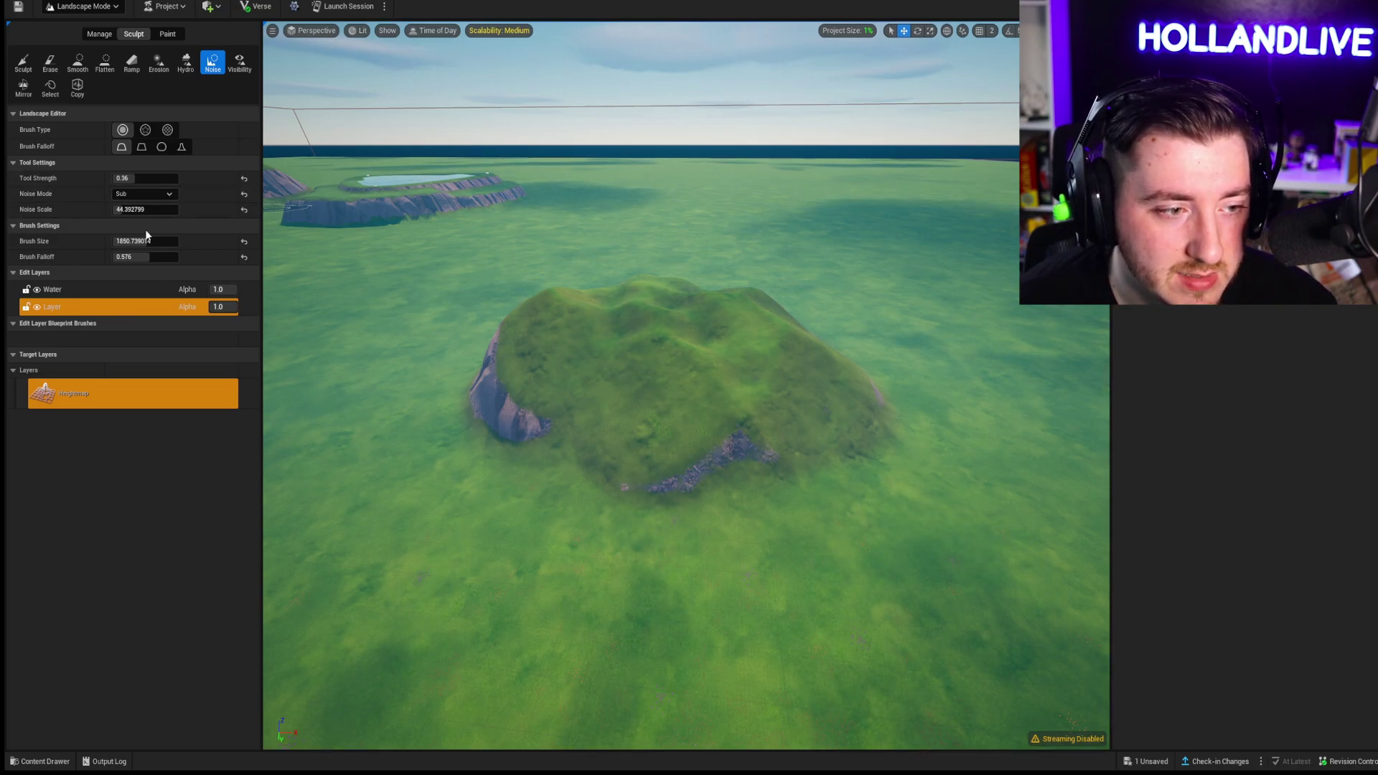
left_click_drag(144, 178, 133, 178)
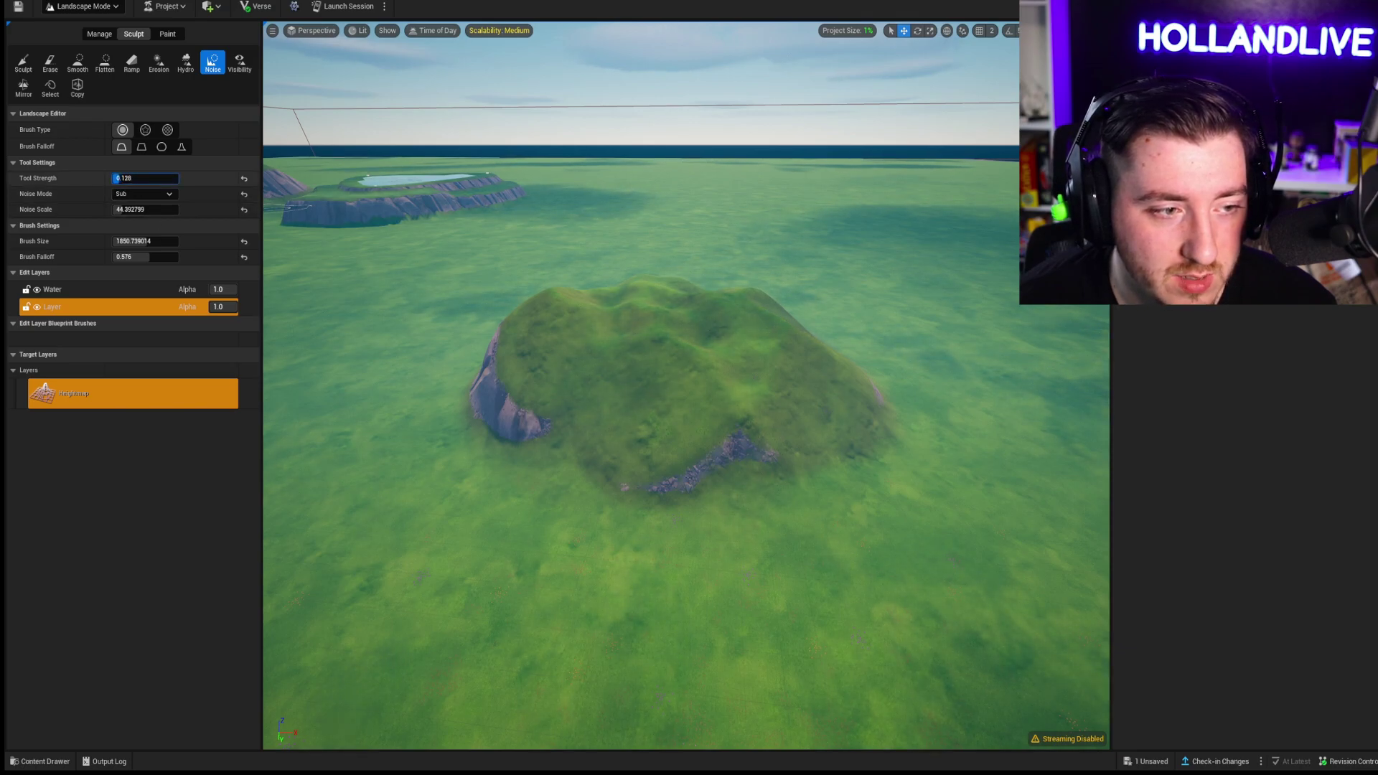
mouse_move(677, 323)
left_mouse_down()
mouse_move(660, 302)
mouse_move(523, 355)
left_mouse_up()
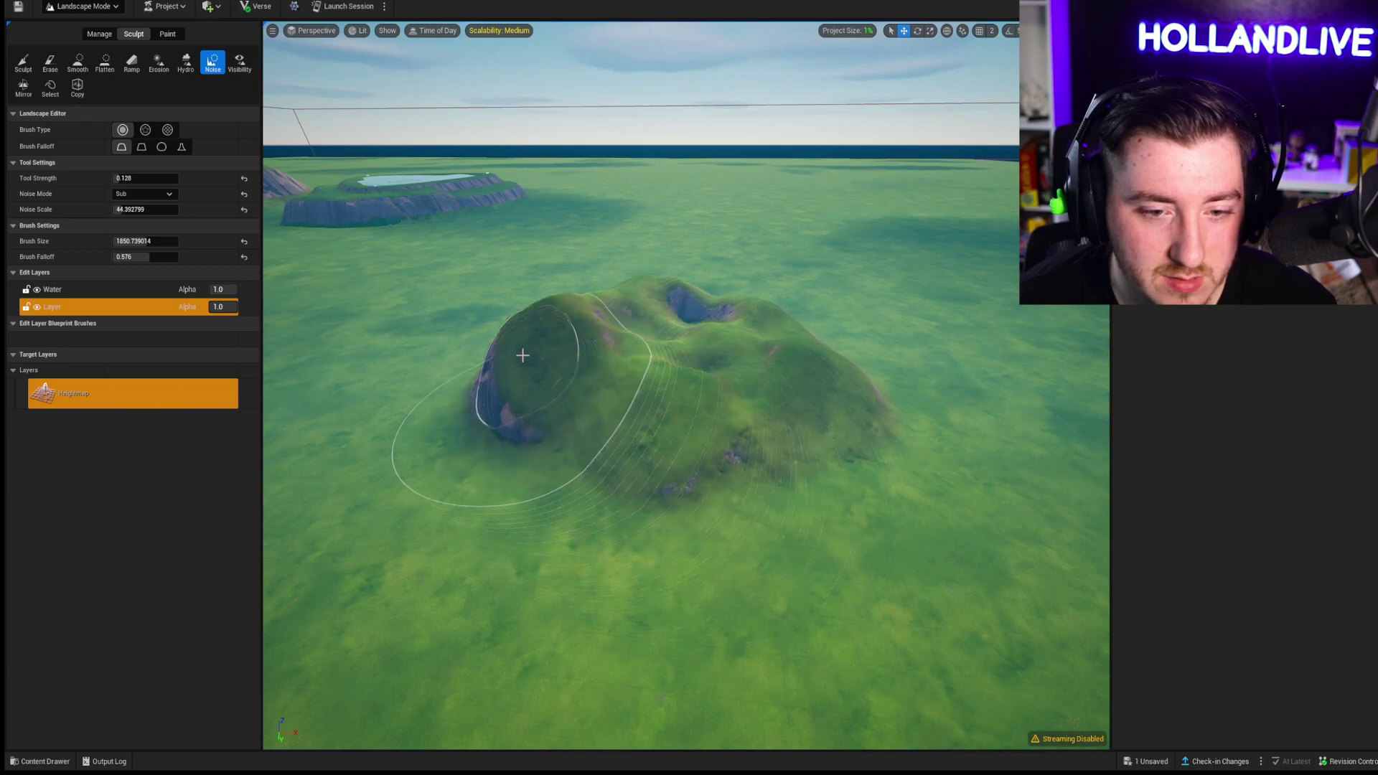
right_click_drag(523, 355, 523, 355)
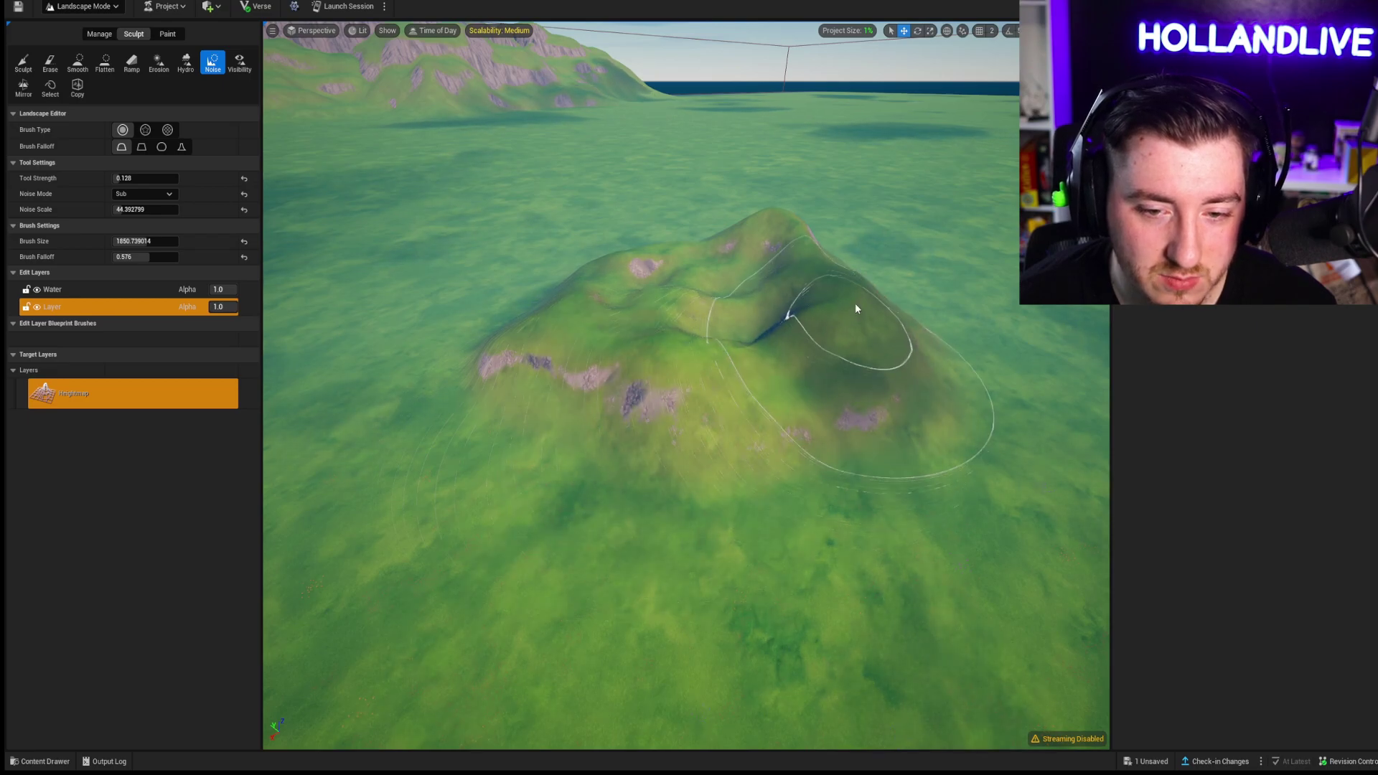
left_click_drag(823, 260, 822, 259)
right_click_drag(823, 260, 823, 260)
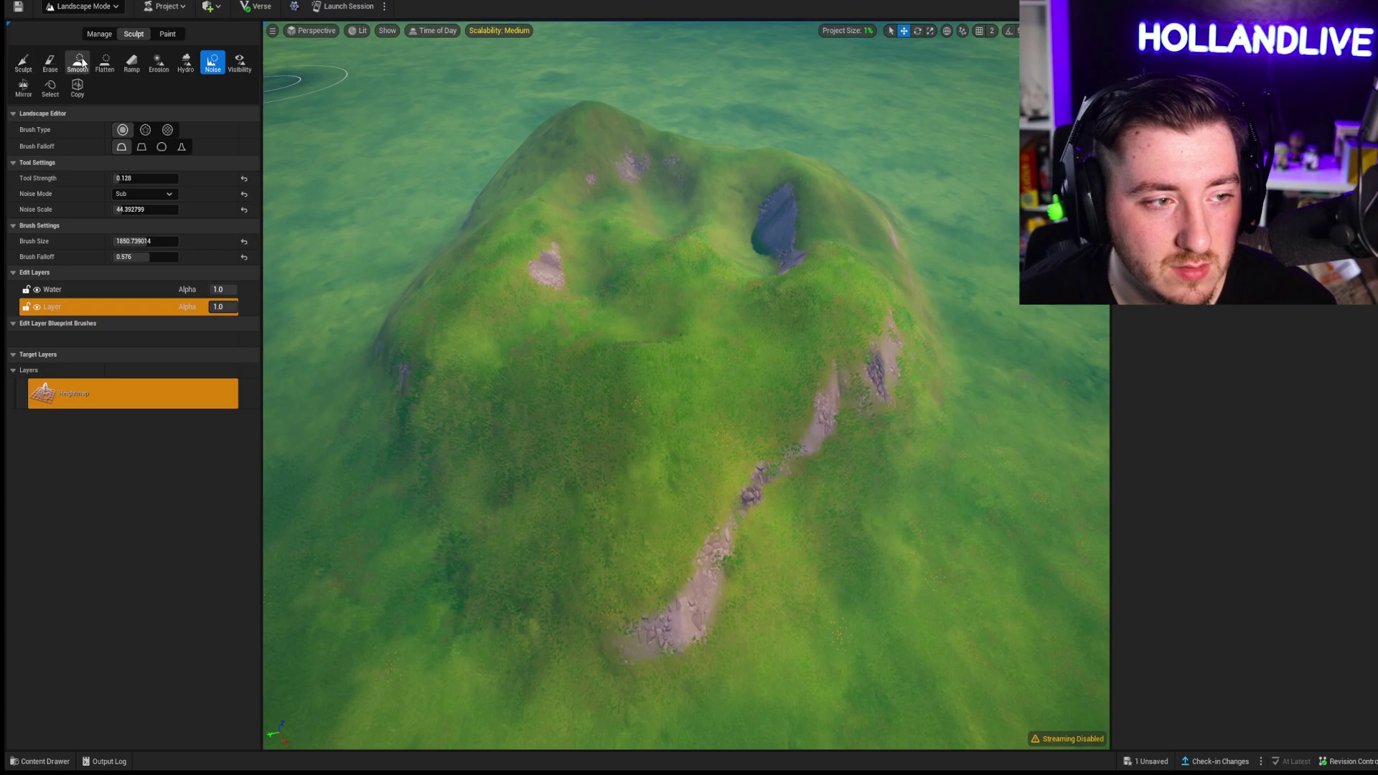
Step: Flatten the hilltop to fill the dark pit, then view the mound from above
left_click(105, 63)
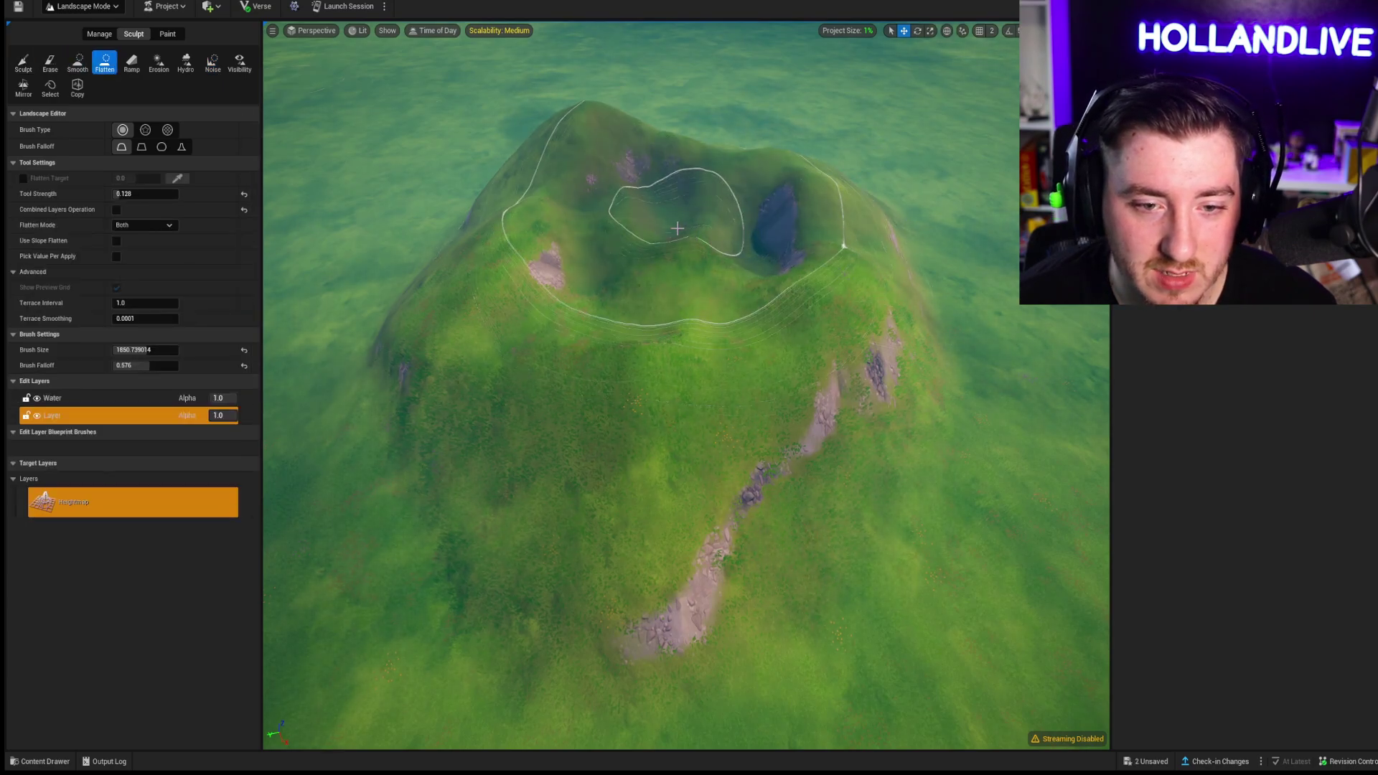
left_click_drag(678, 229, 675, 228)
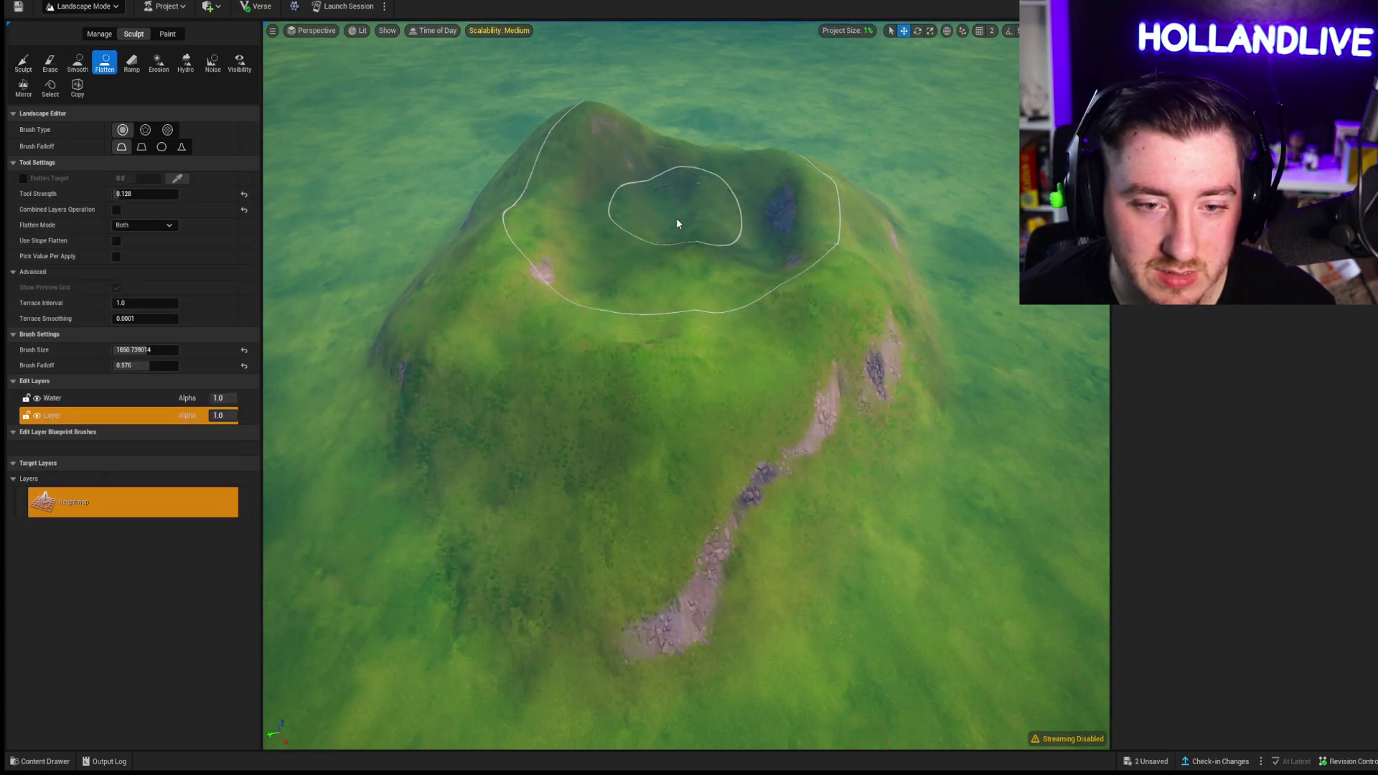
right_click_drag(697, 207, 697, 207)
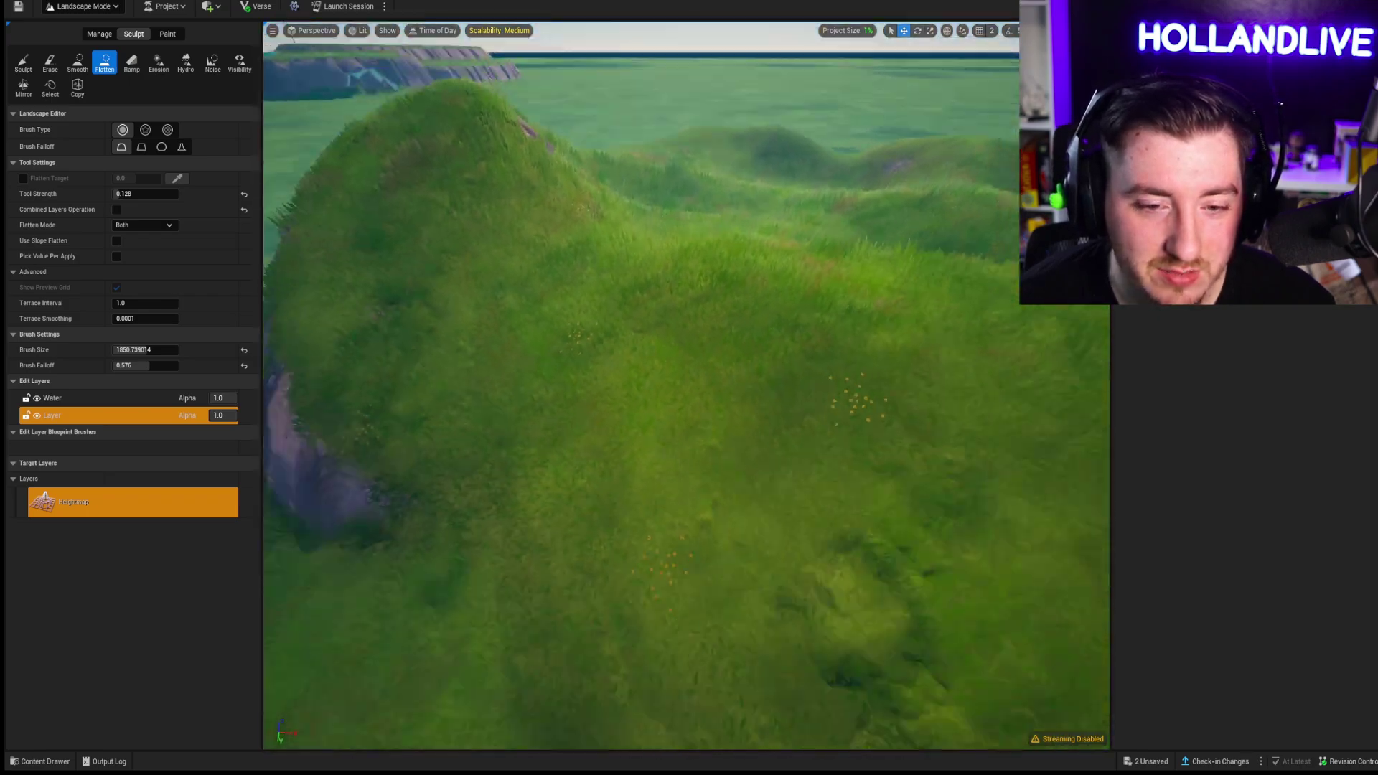
right_click_drag(291, 128, 291, 128)
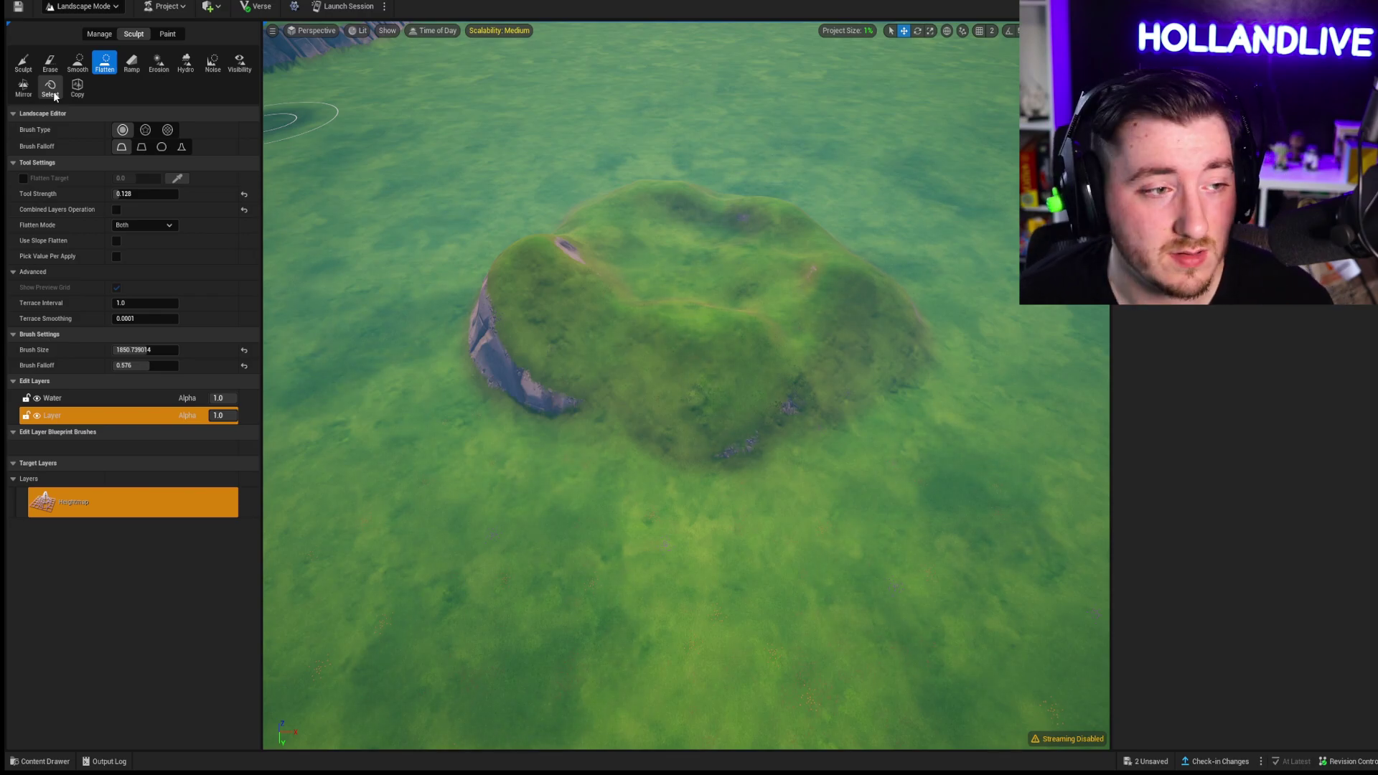
Step: Paint a region selection over the mound's left cliff, centre, top and edge
left_click(51, 89)
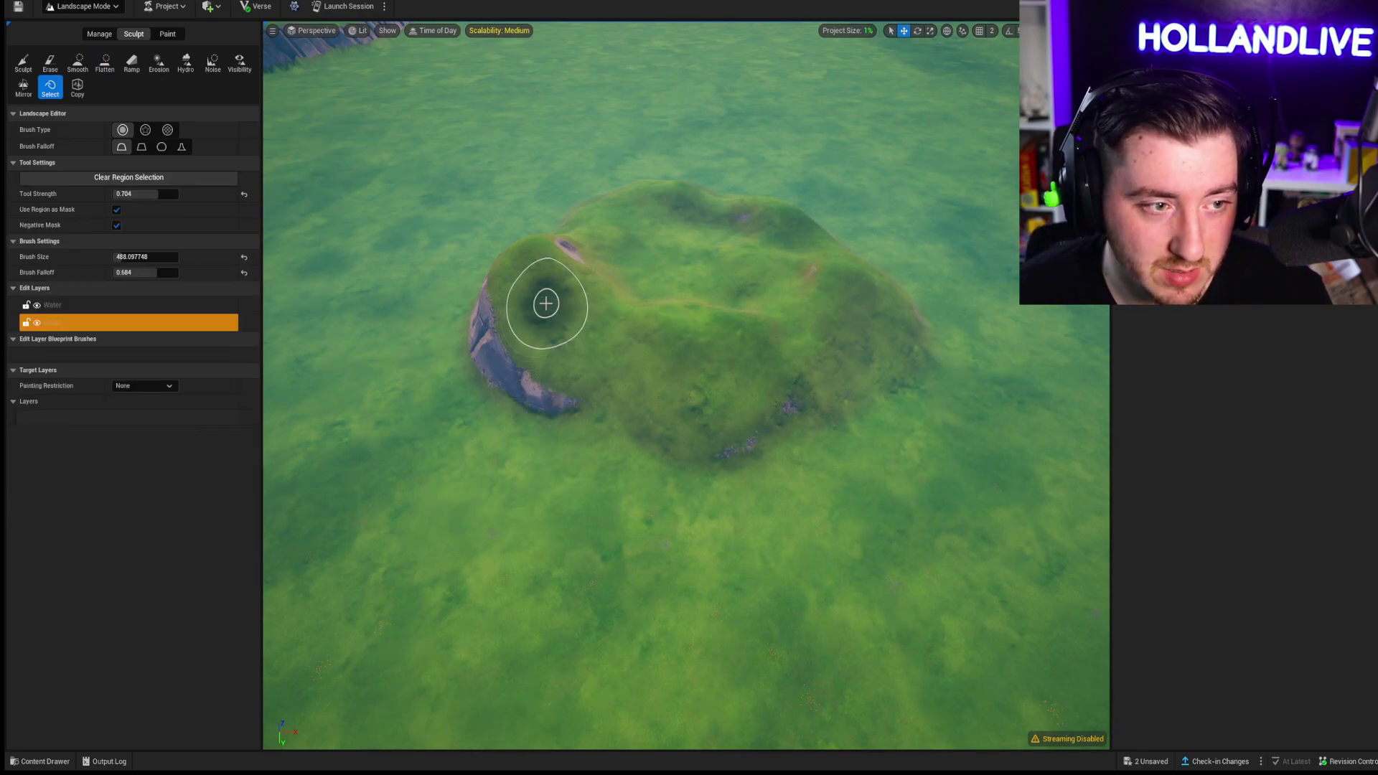
left_click_drag(546, 304, 623, 331)
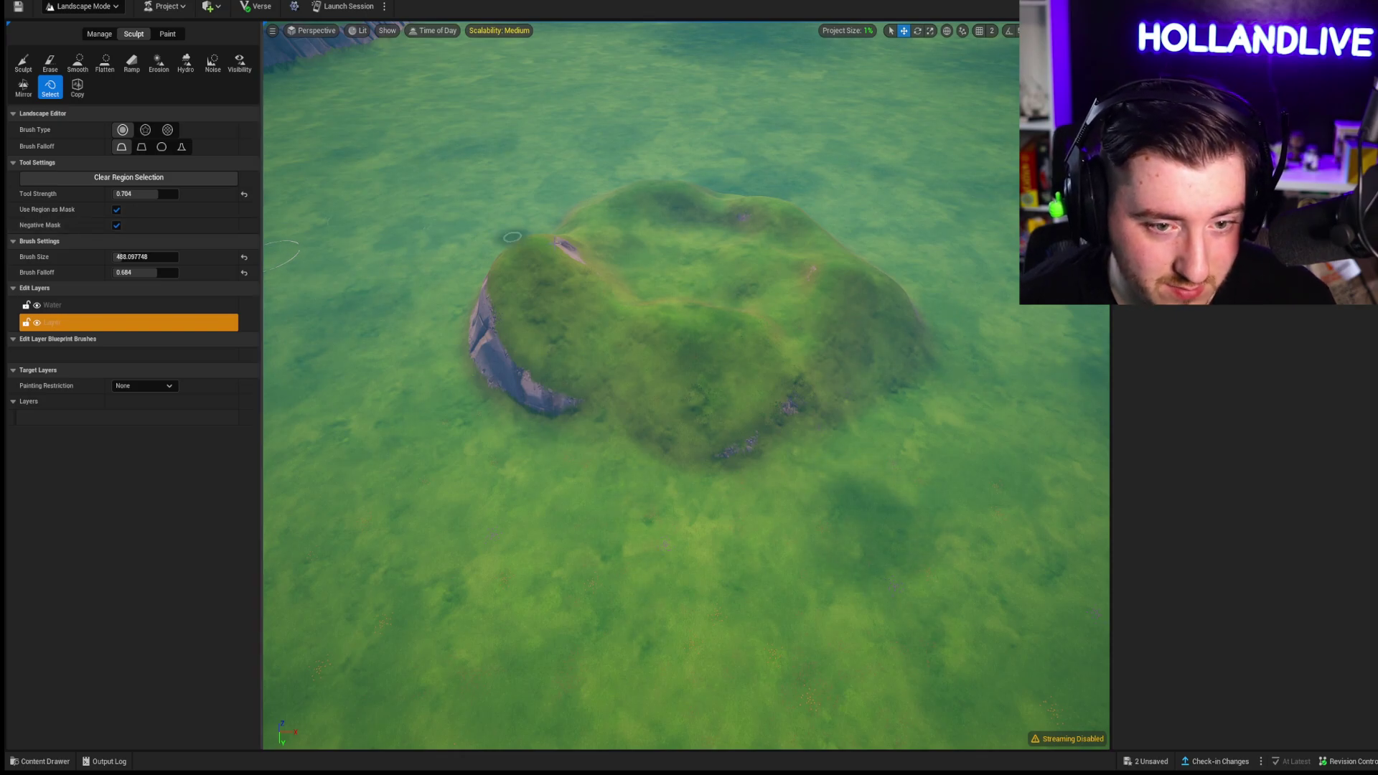
mouse_move(540, 252)
left_mouse_down()
mouse_move(518, 345)
mouse_move(878, 300)
mouse_move(673, 355)
left_mouse_up()
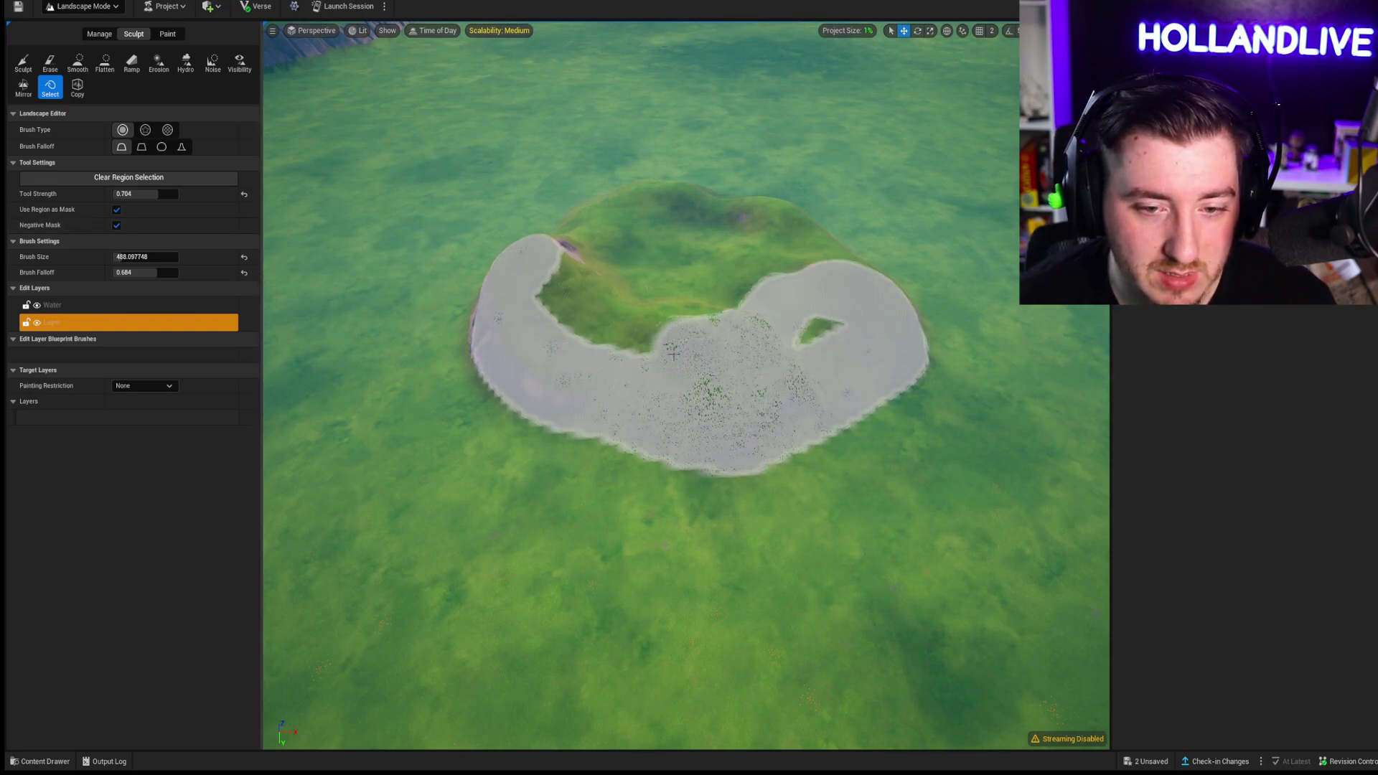
left_click_drag(846, 312, 590, 257)
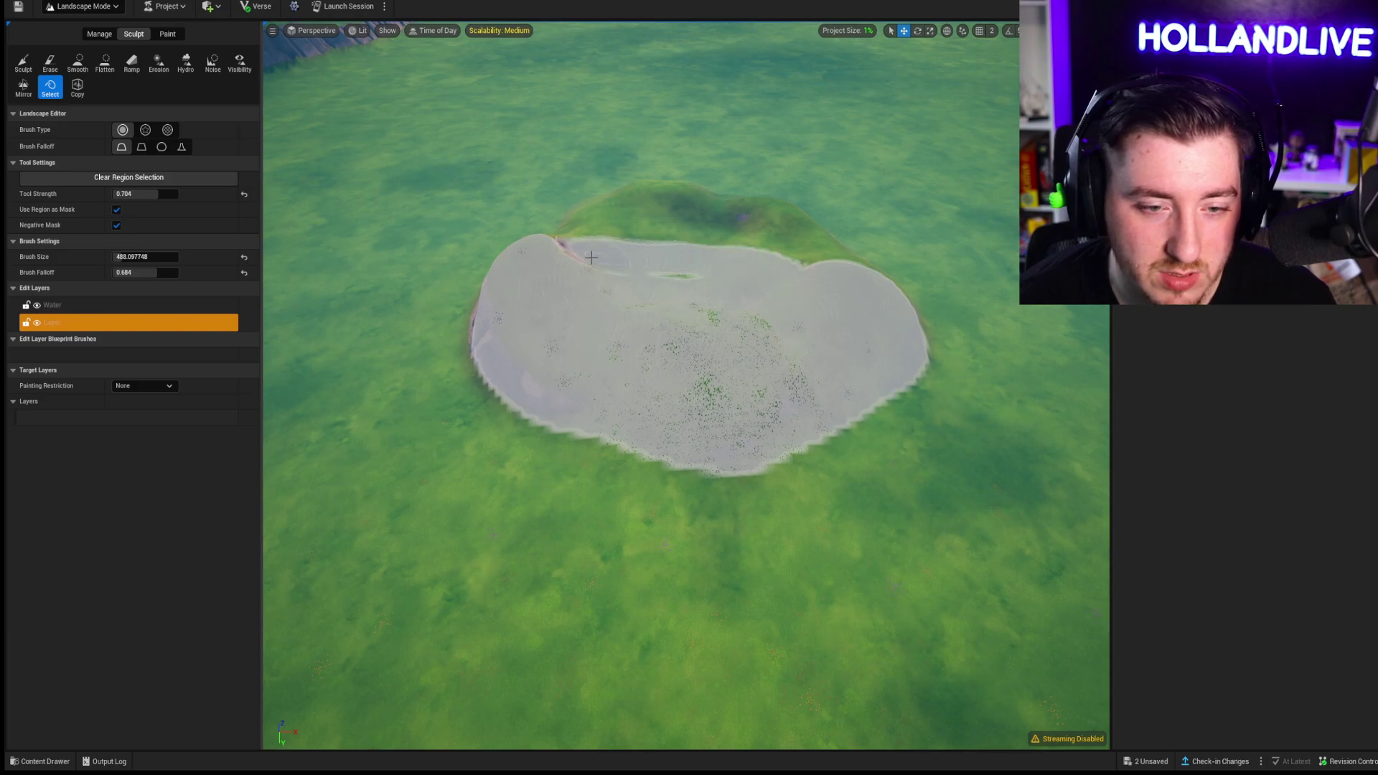
right_click_drag(531, 351, 716, 285)
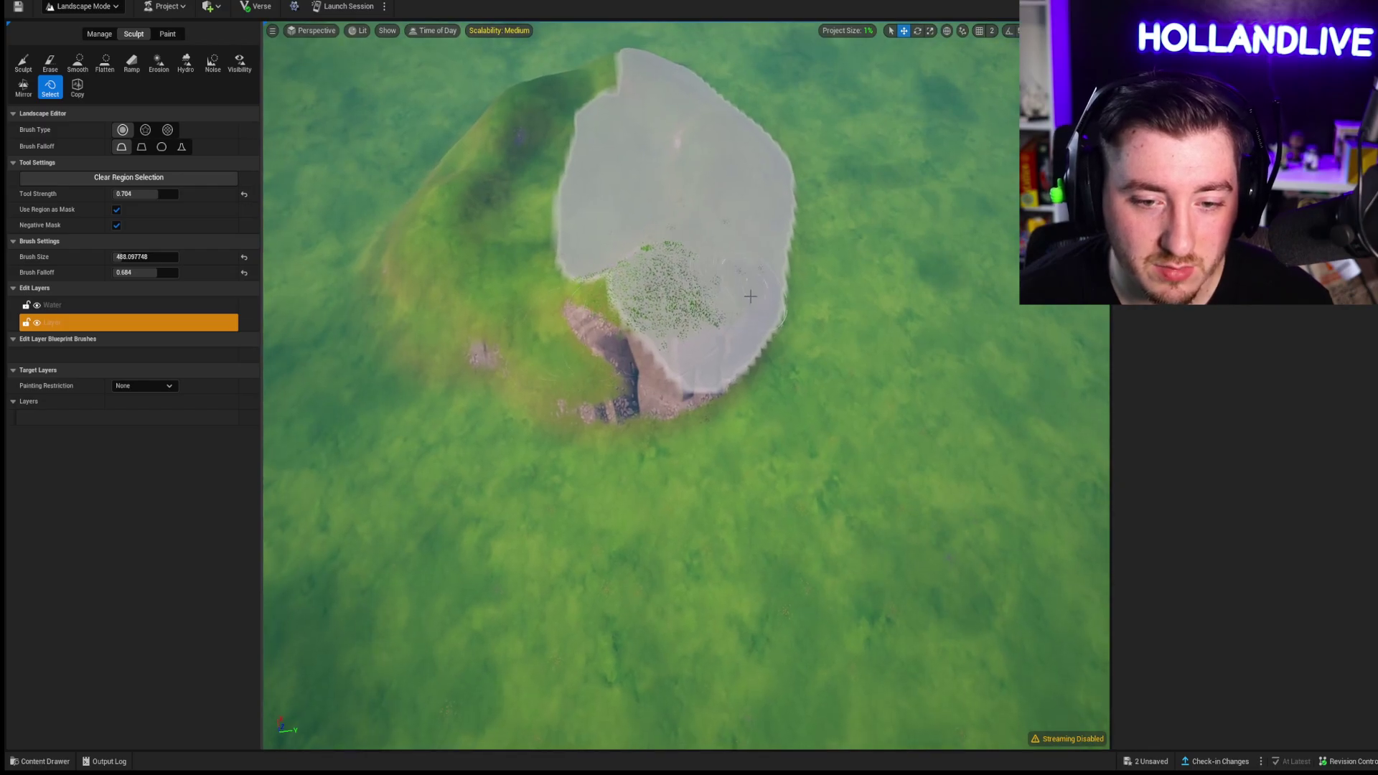
mouse_move(751, 296)
left_mouse_down()
mouse_move(618, 373)
mouse_move(445, 341)
mouse_move(406, 288)
left_mouse_up()
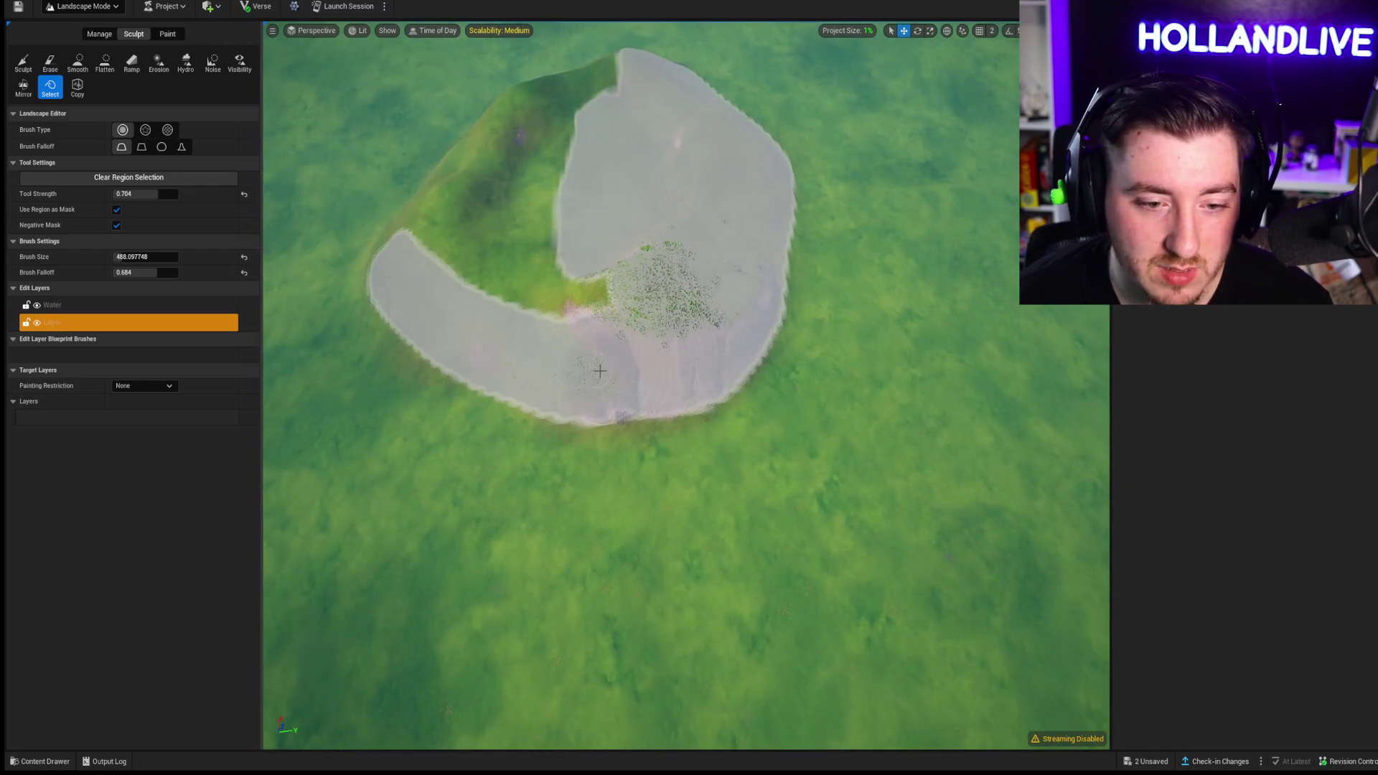
Step: Extend the selection along the bottom, left side and inner green strip, then view it close from above
right_click_drag(600, 371, 657, 356)
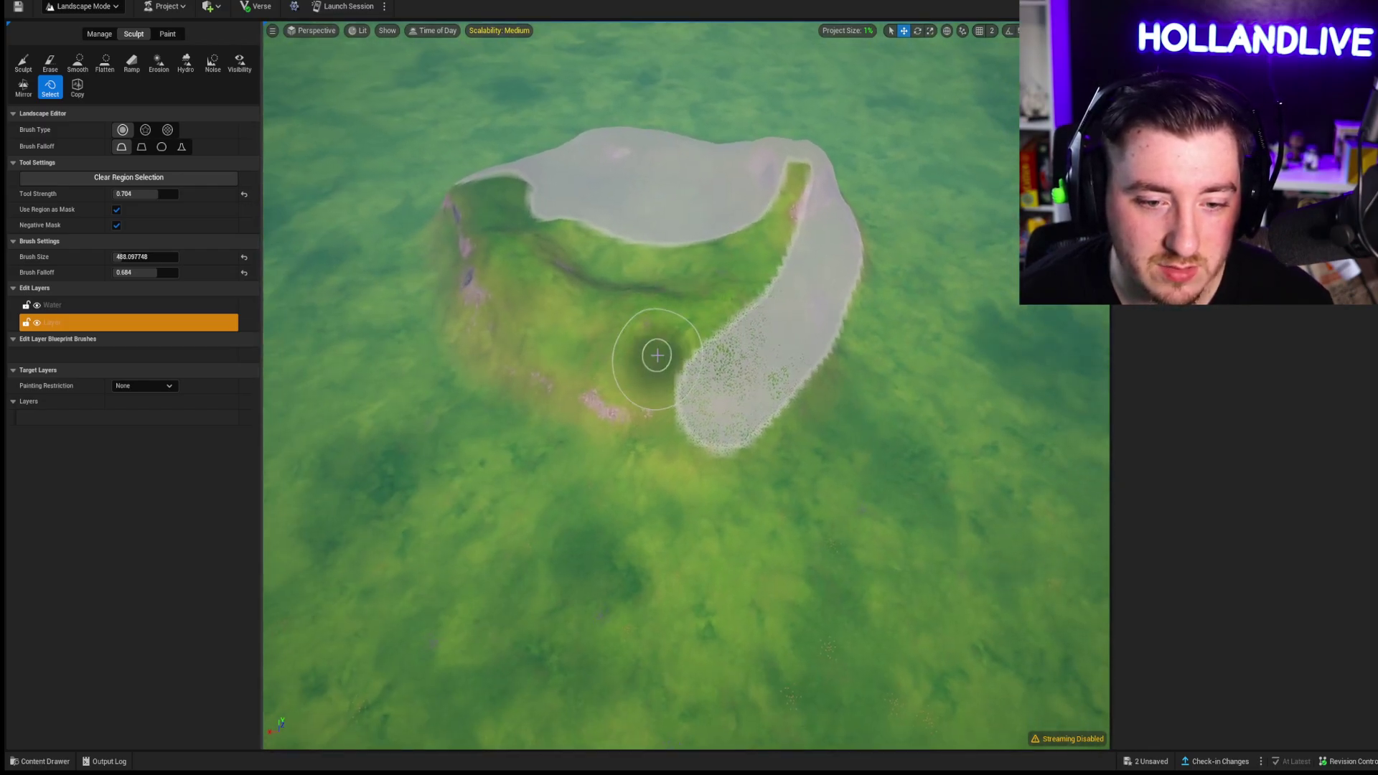
left_click_drag(657, 356, 422, 282)
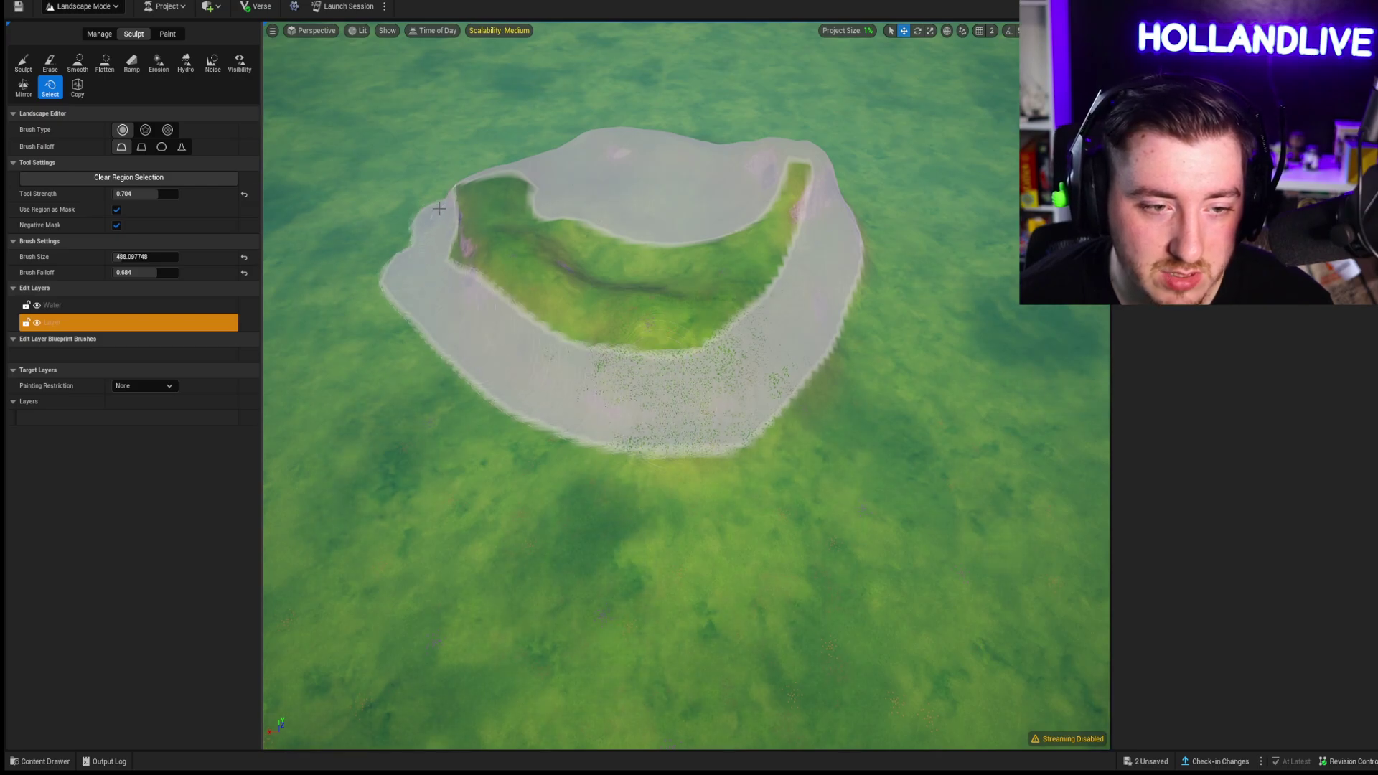
left_click_drag(439, 208, 802, 197)
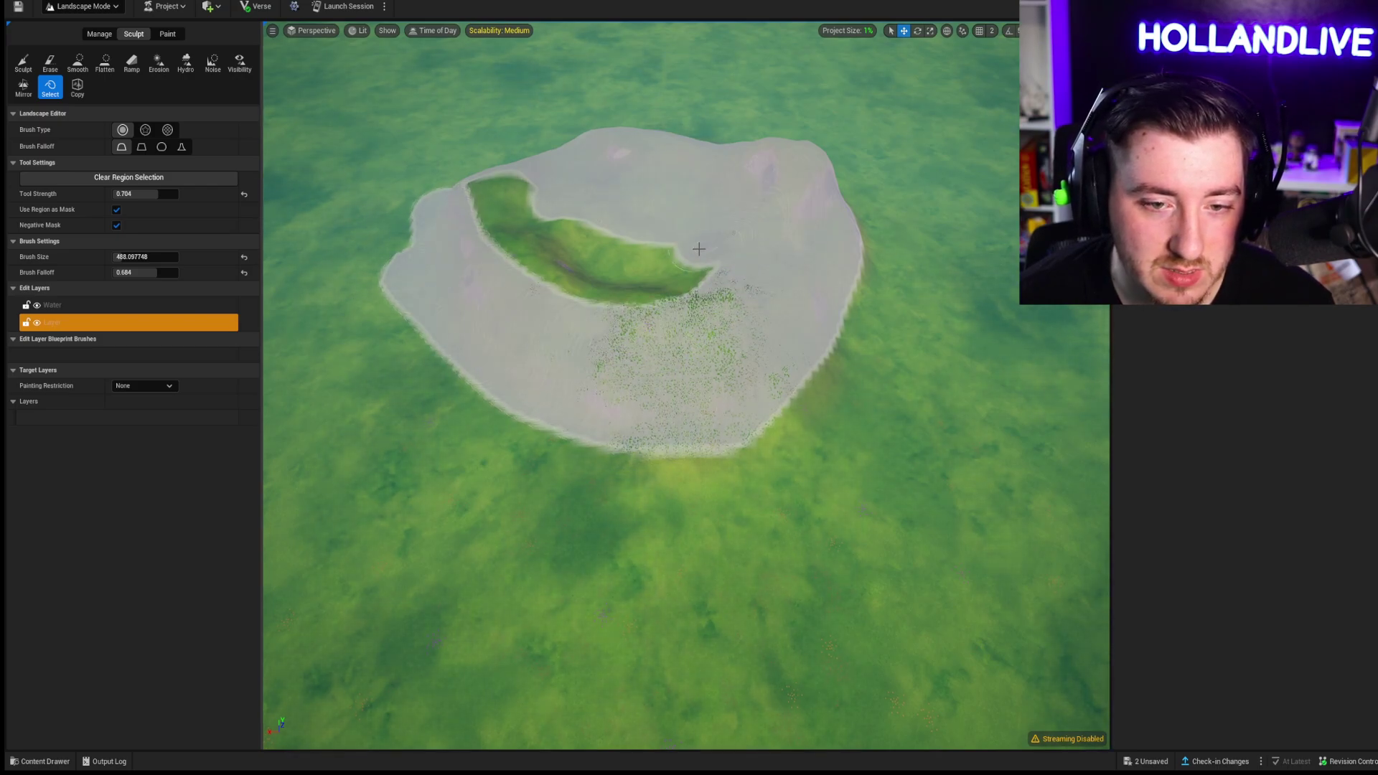
left_click_drag(699, 249, 567, 307)
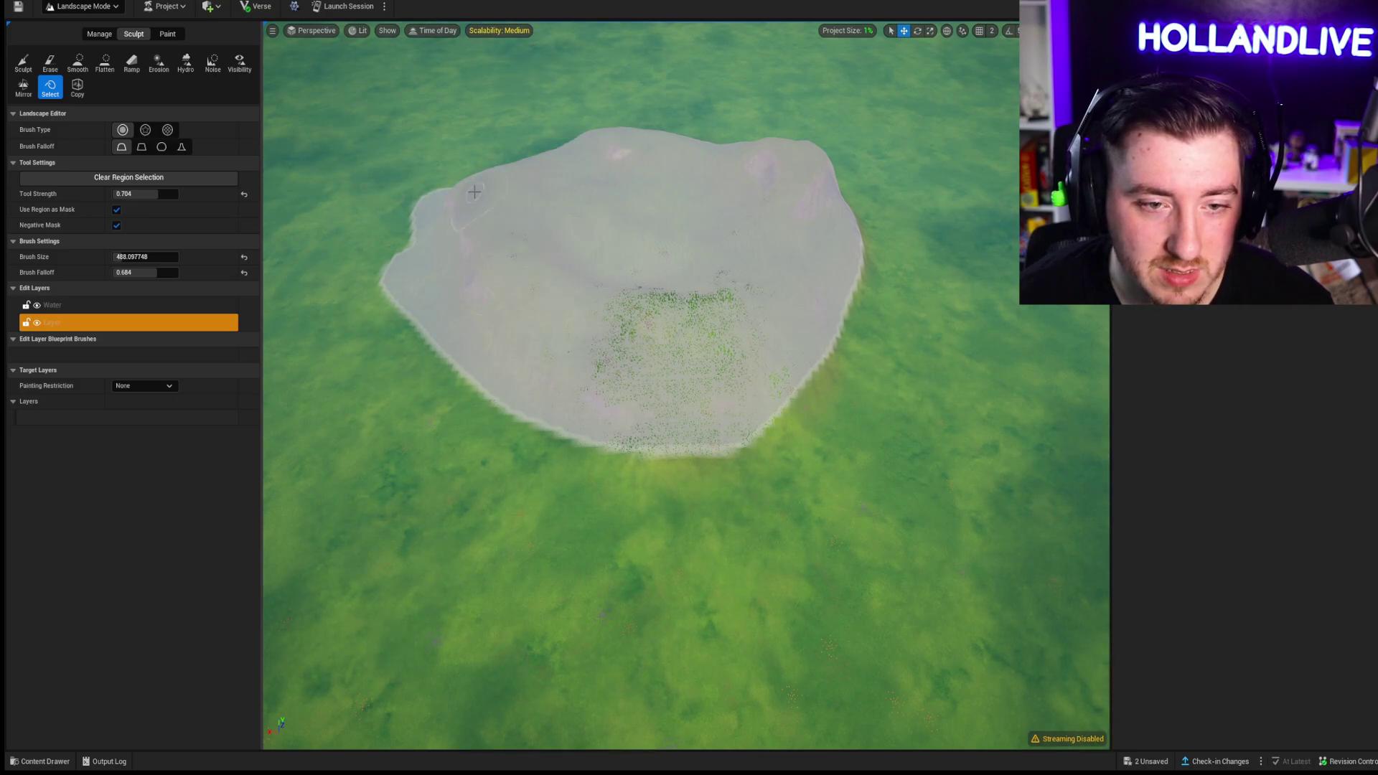
right_click_drag(534, 223, 535, 345)
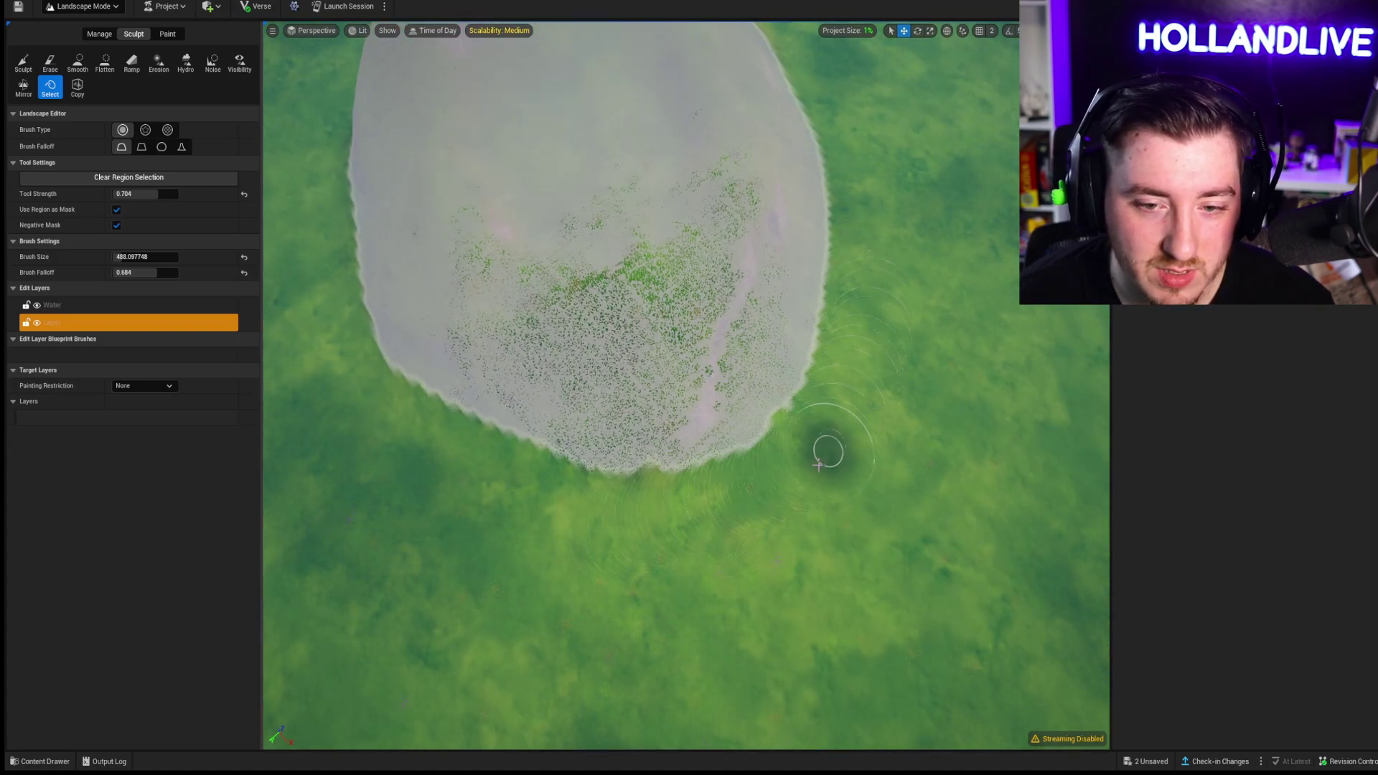
mouse_move(825, 453)
right_mouse_down()
mouse_move(825, 330)
mouse_move(789, 216)
right_mouse_up()
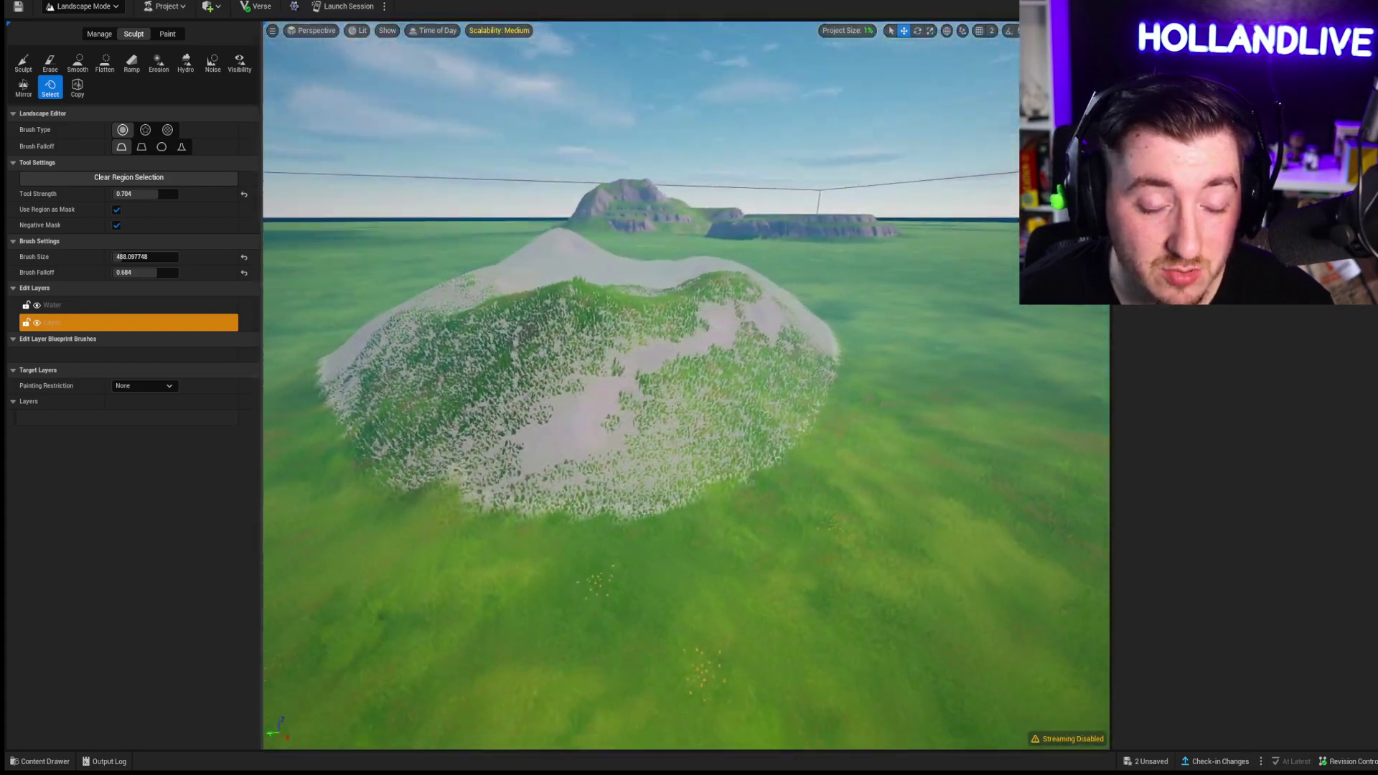
right_click_drag(751, 448, 847, 417)
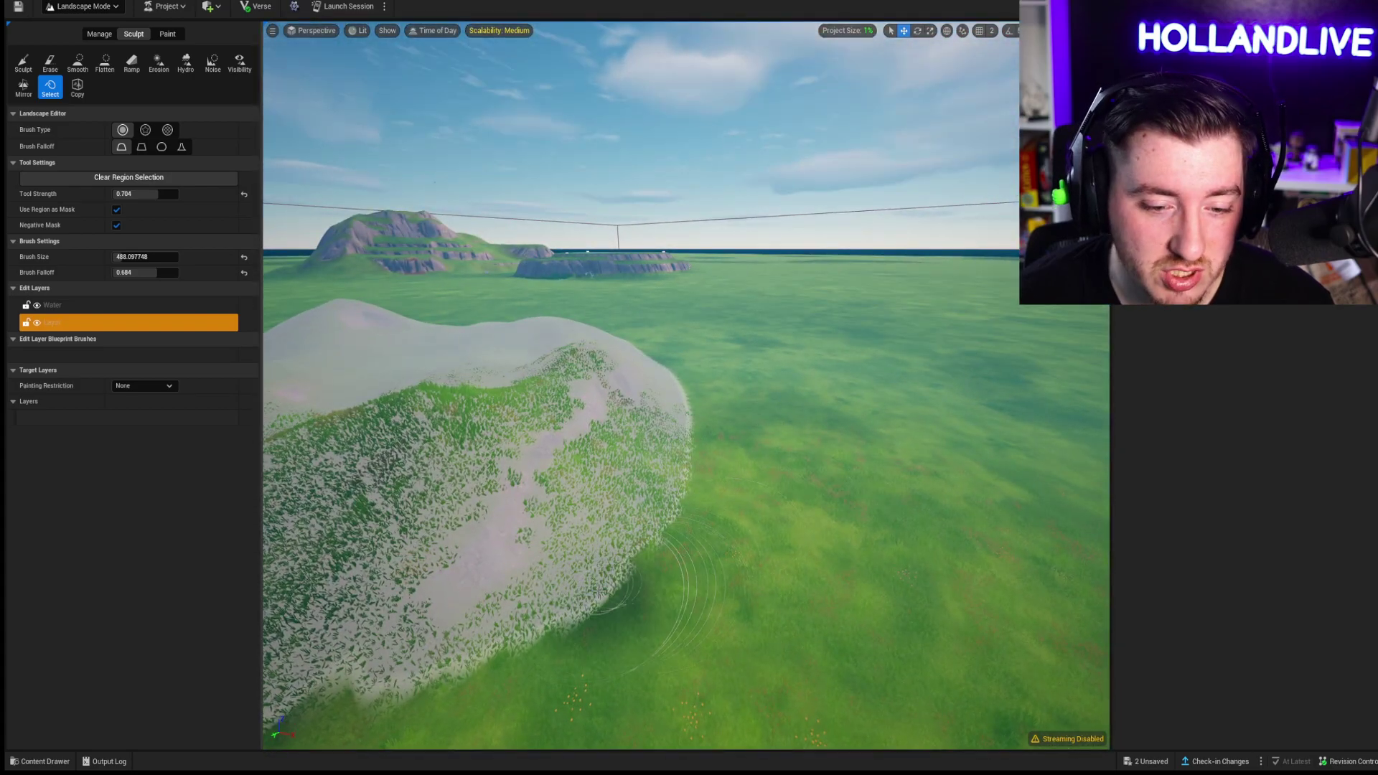
right_click_drag(708, 575, 718, 704)
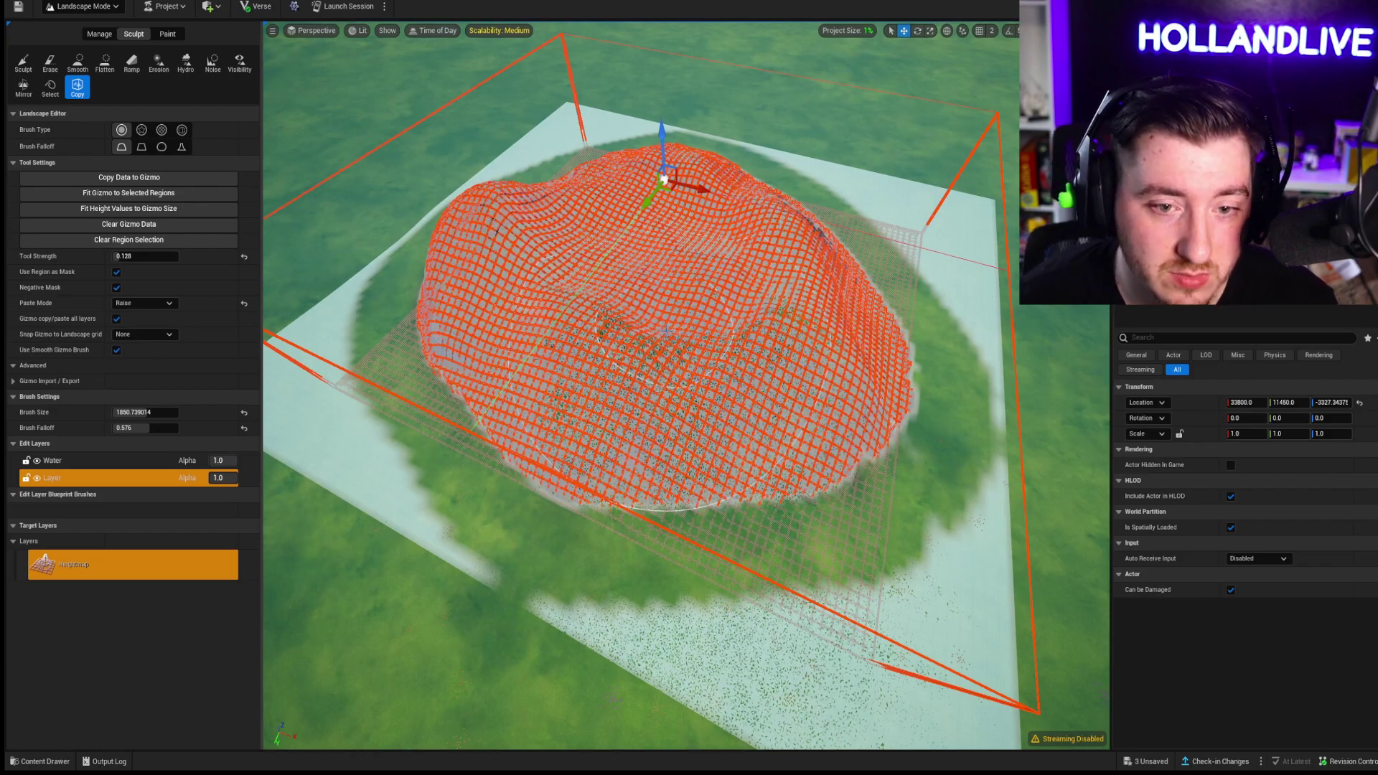
Step: Move the copied hill gizmo to the right along X and enlarge it to 2.75 scale
mouse_move(682, 387)
right_mouse_down()
mouse_move(682, 345)
mouse_move(682, 388)
right_mouse_up()
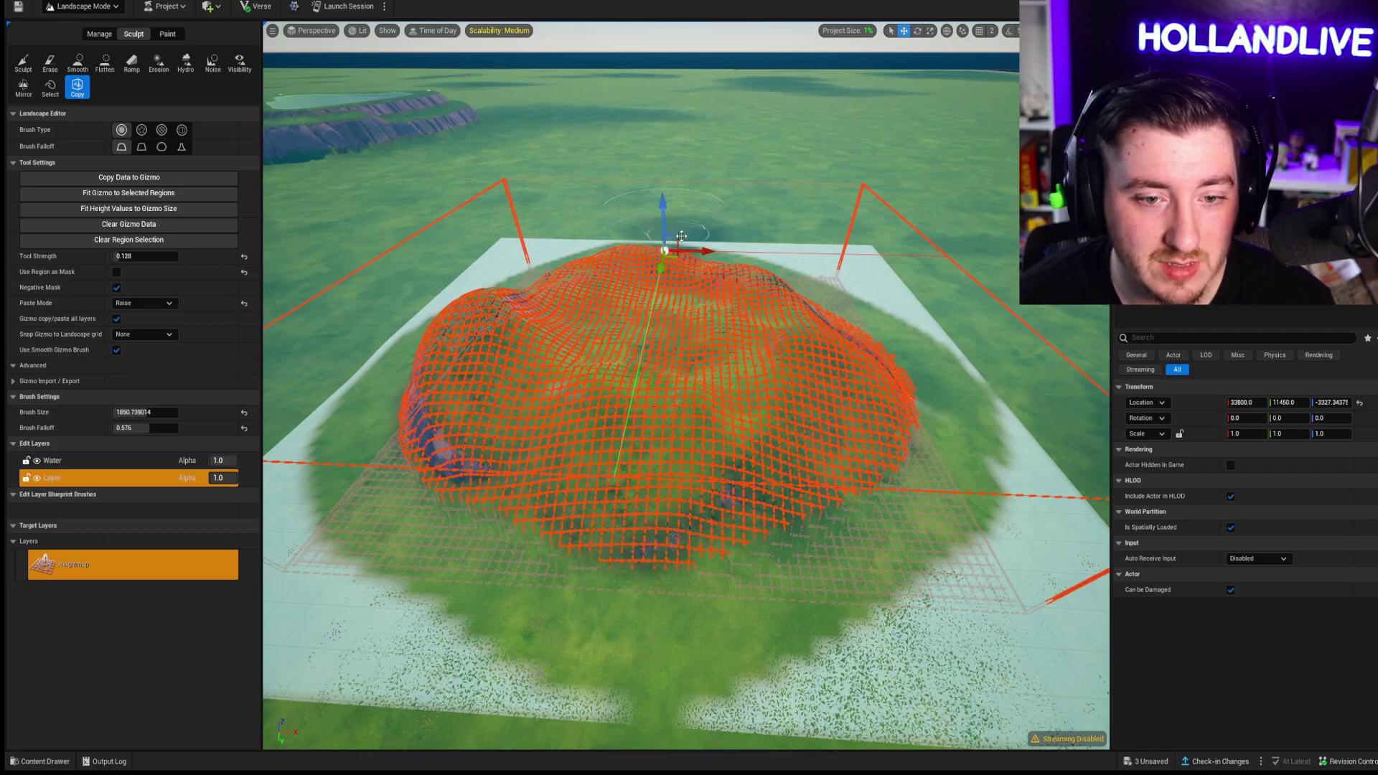
mouse_move(698, 253)
left_mouse_down()
mouse_move(834, 255)
mouse_move(803, 262)
left_mouse_up()
right_click_drag(789, 269, 729, 312)
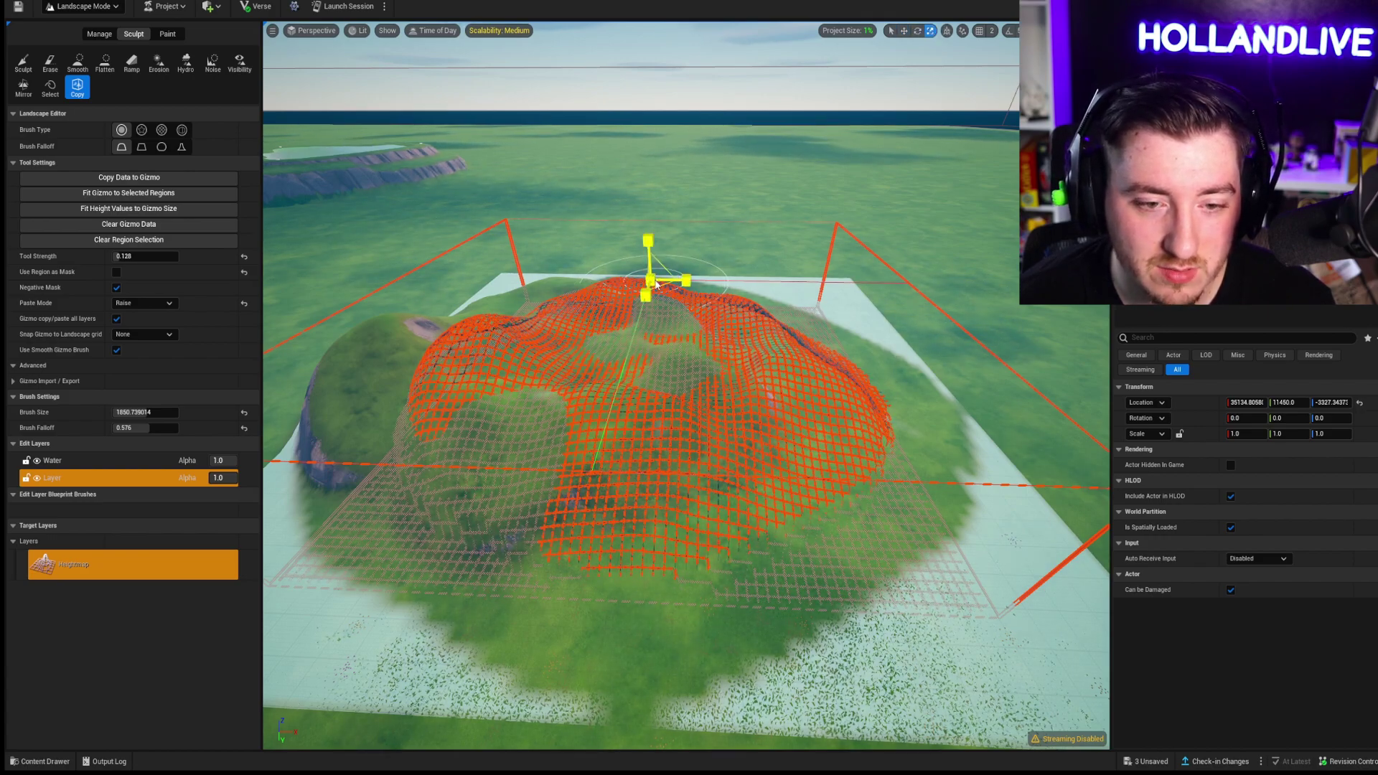
left_click_drag(655, 283, 621, 410)
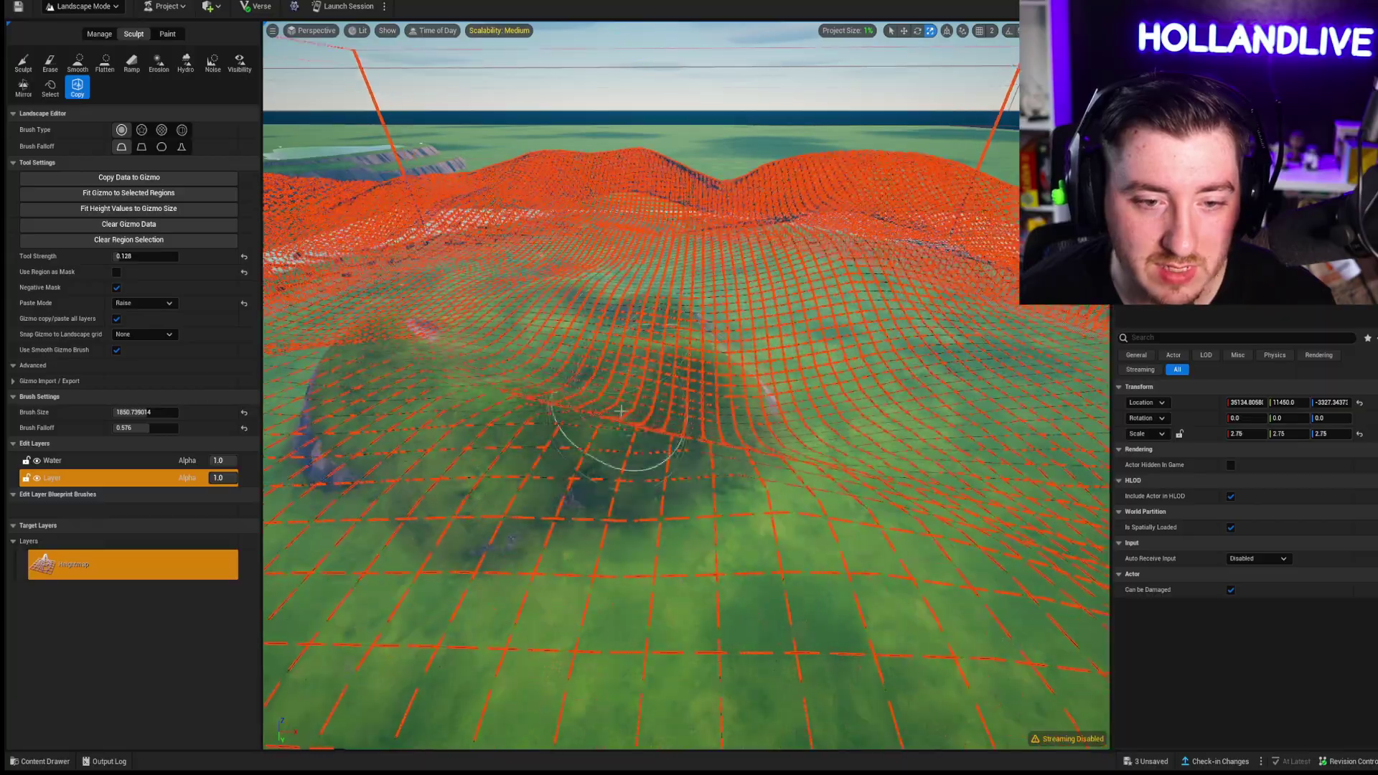
mouse_move(621, 411)
right_mouse_down()
mouse_move(621, 388)
mouse_move(621, 431)
right_mouse_up()
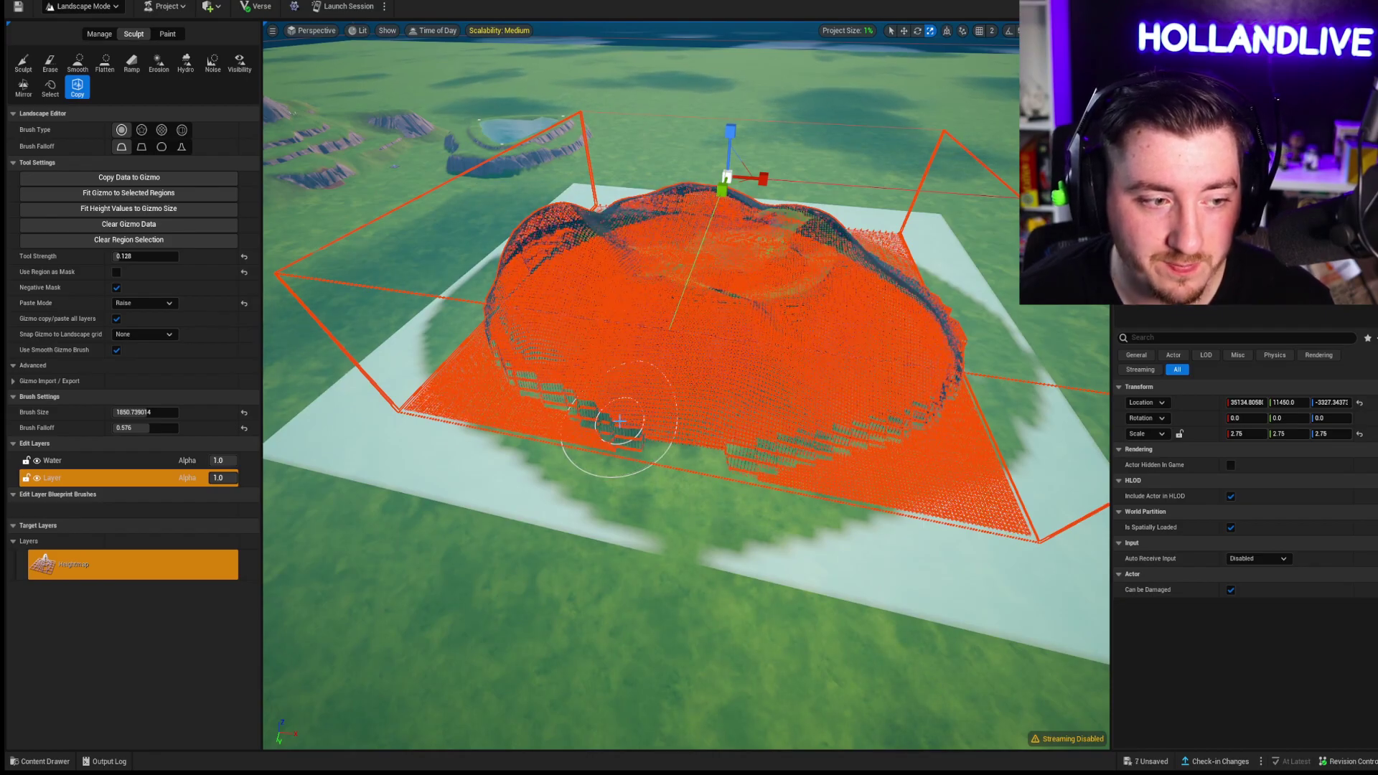
right_click_drag(619, 422, 619, 388)
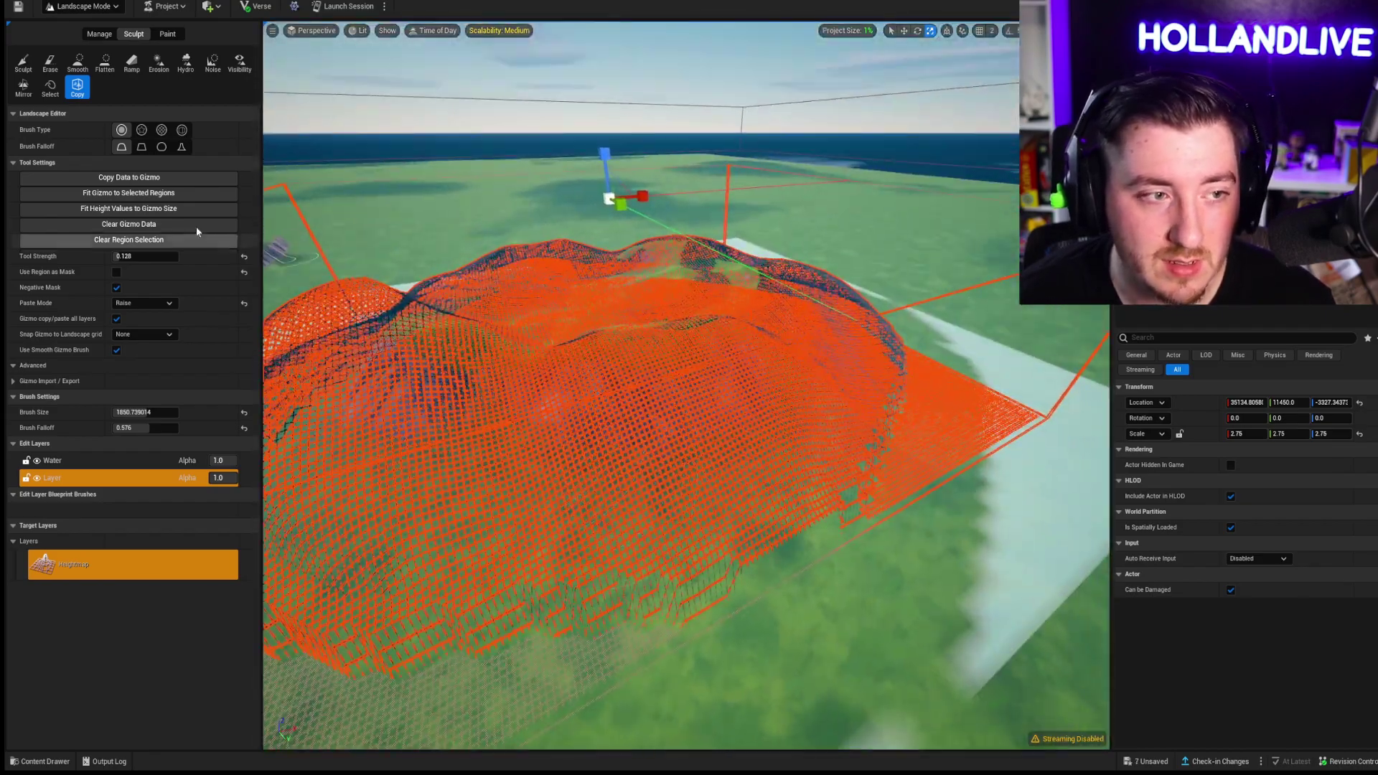
Step: Fly around the new rocky hill to inspect it, then bring back the copy gizmo
left_click(24, 65)
right_click_drag(621, 388, 621, 359)
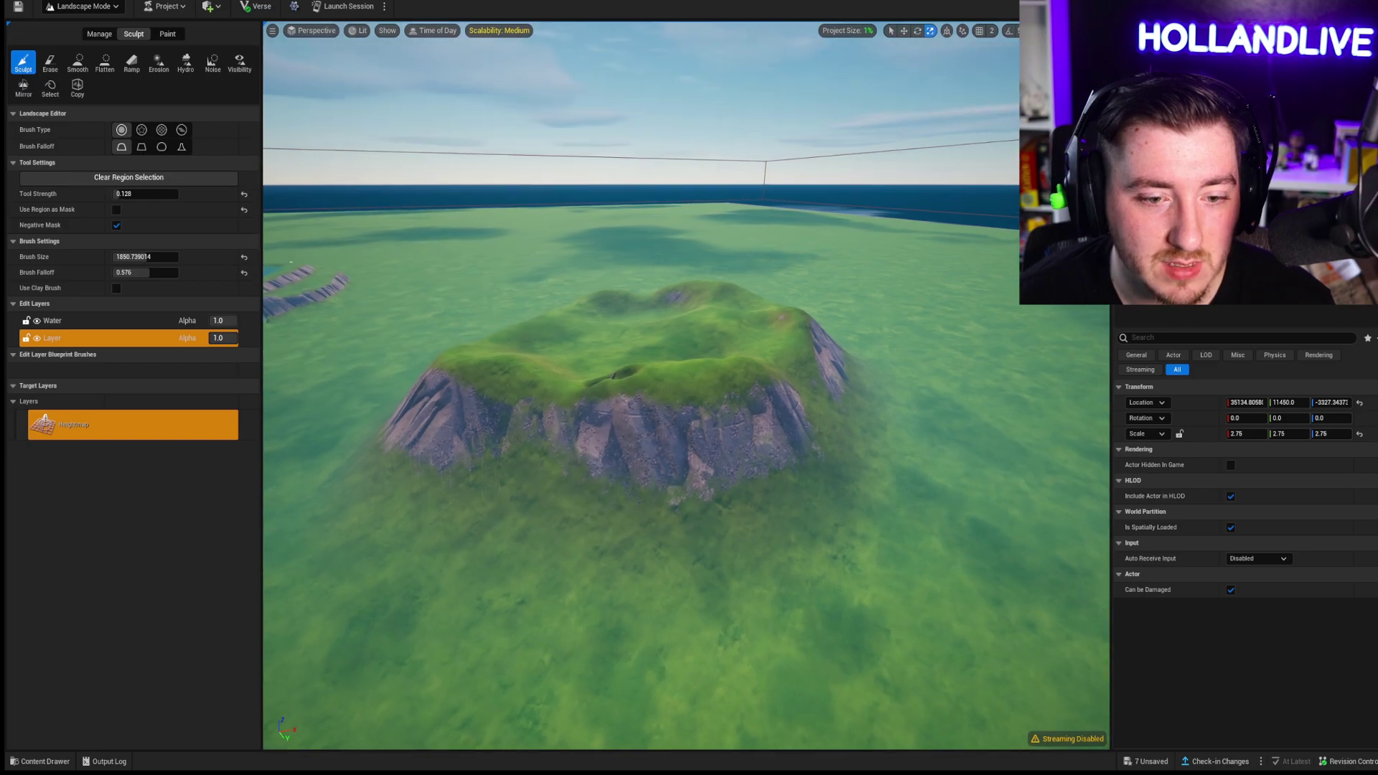
key("s")
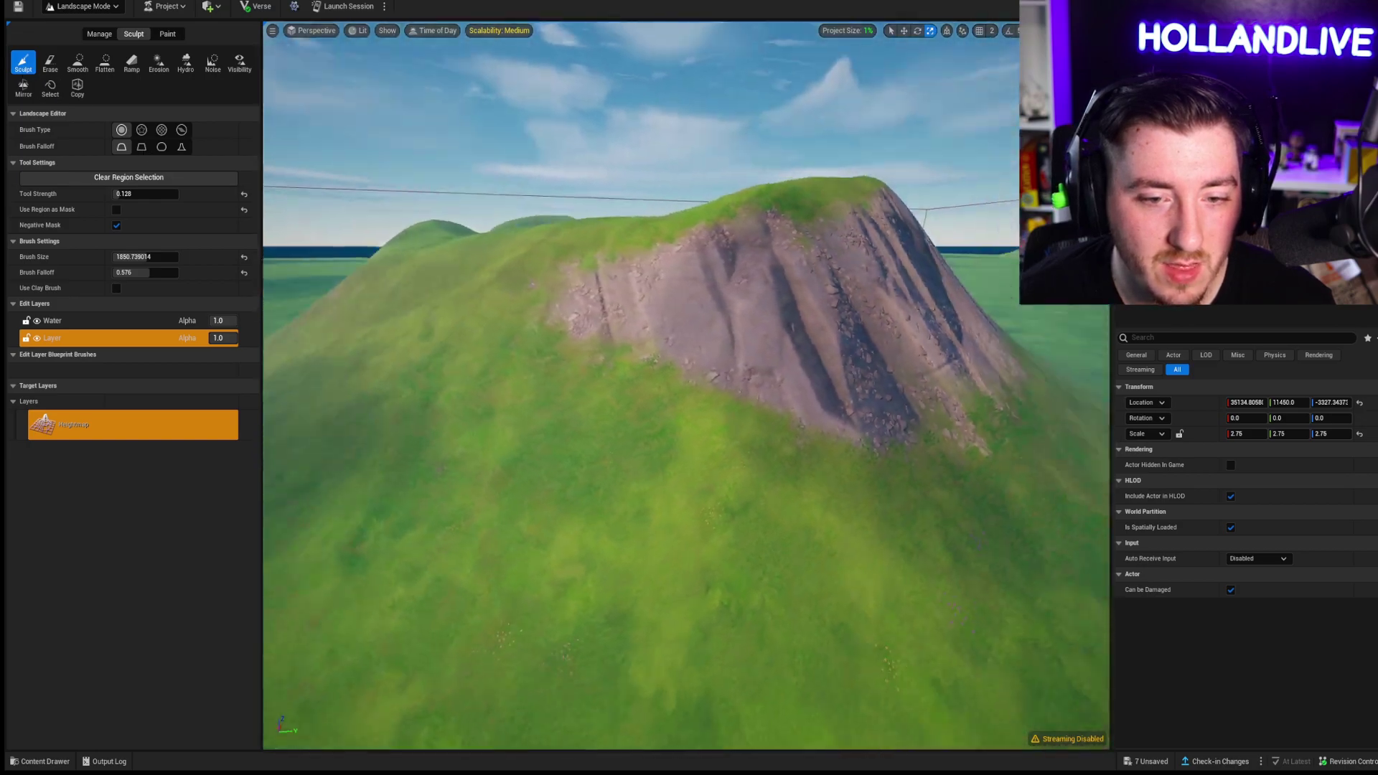
key("w")
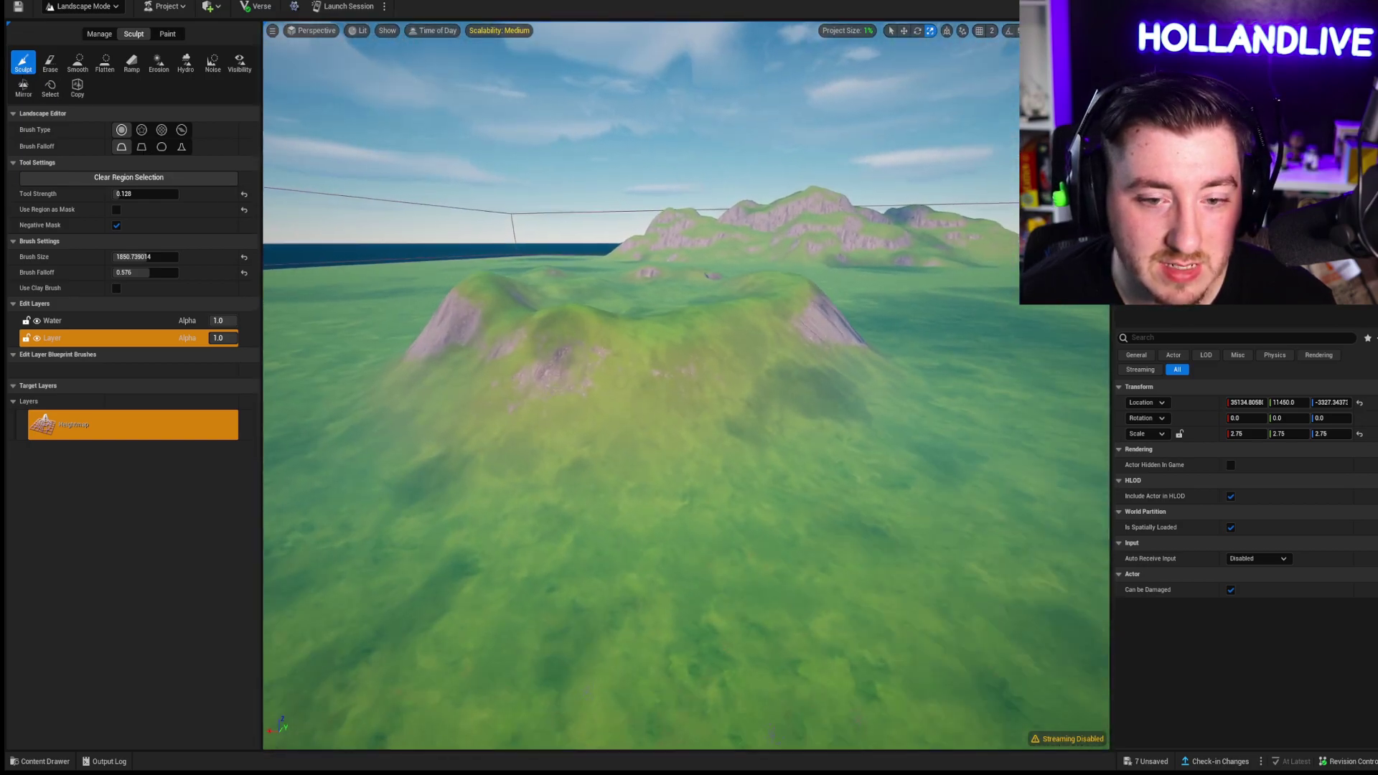
key("s")
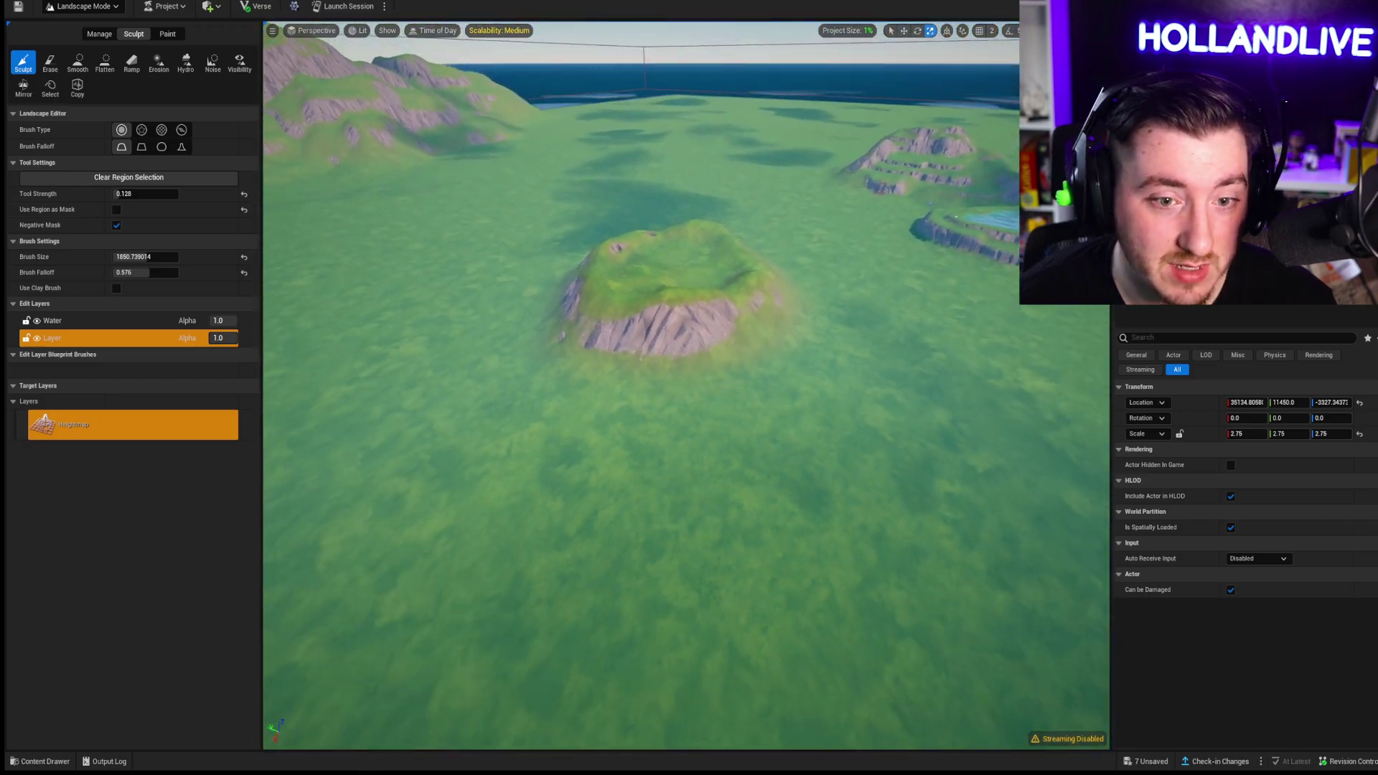
left_click(77, 87)
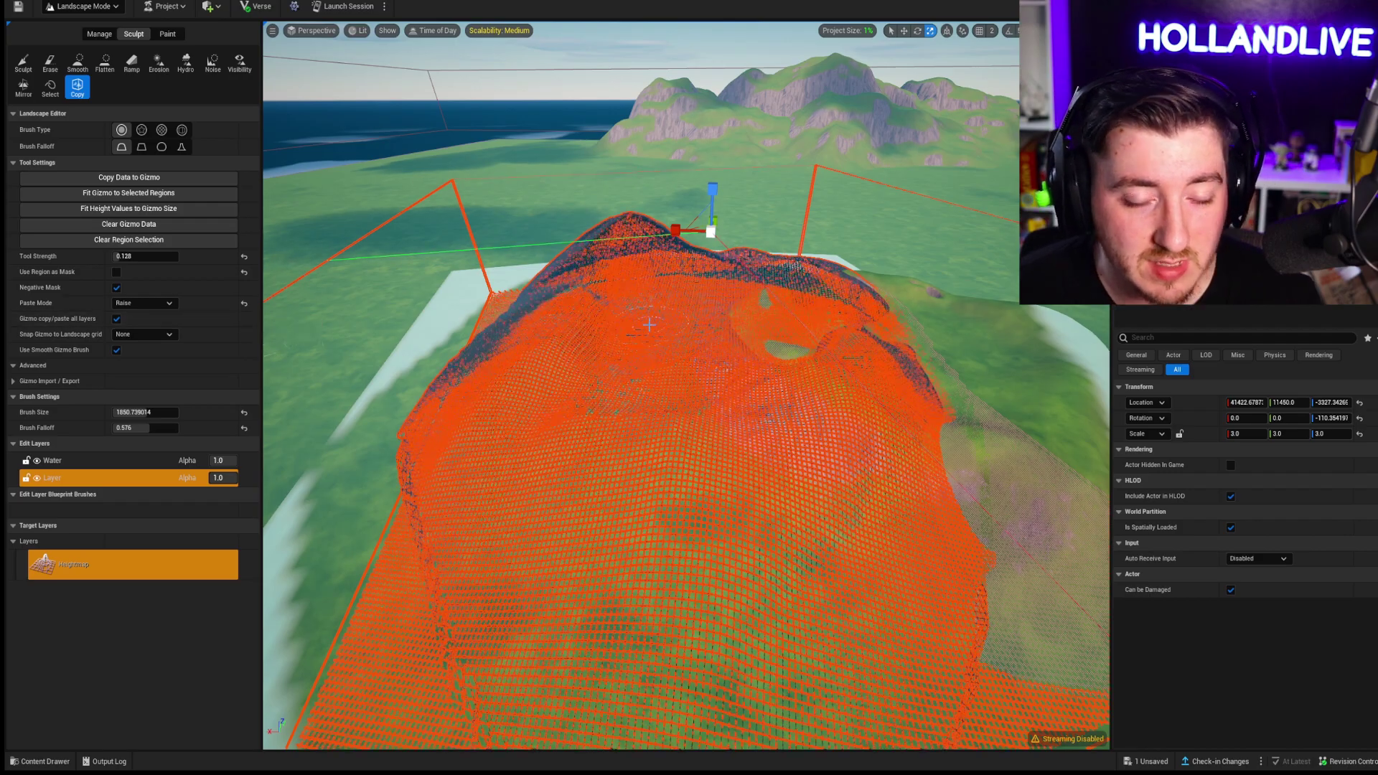
Step: Enlarge the copy gizmo to 3.5 scale and slide it along X to a new spot
mouse_move(649, 326)
right_mouse_down()
mouse_move(725, 327)
mouse_move(646, 402)
right_mouse_up()
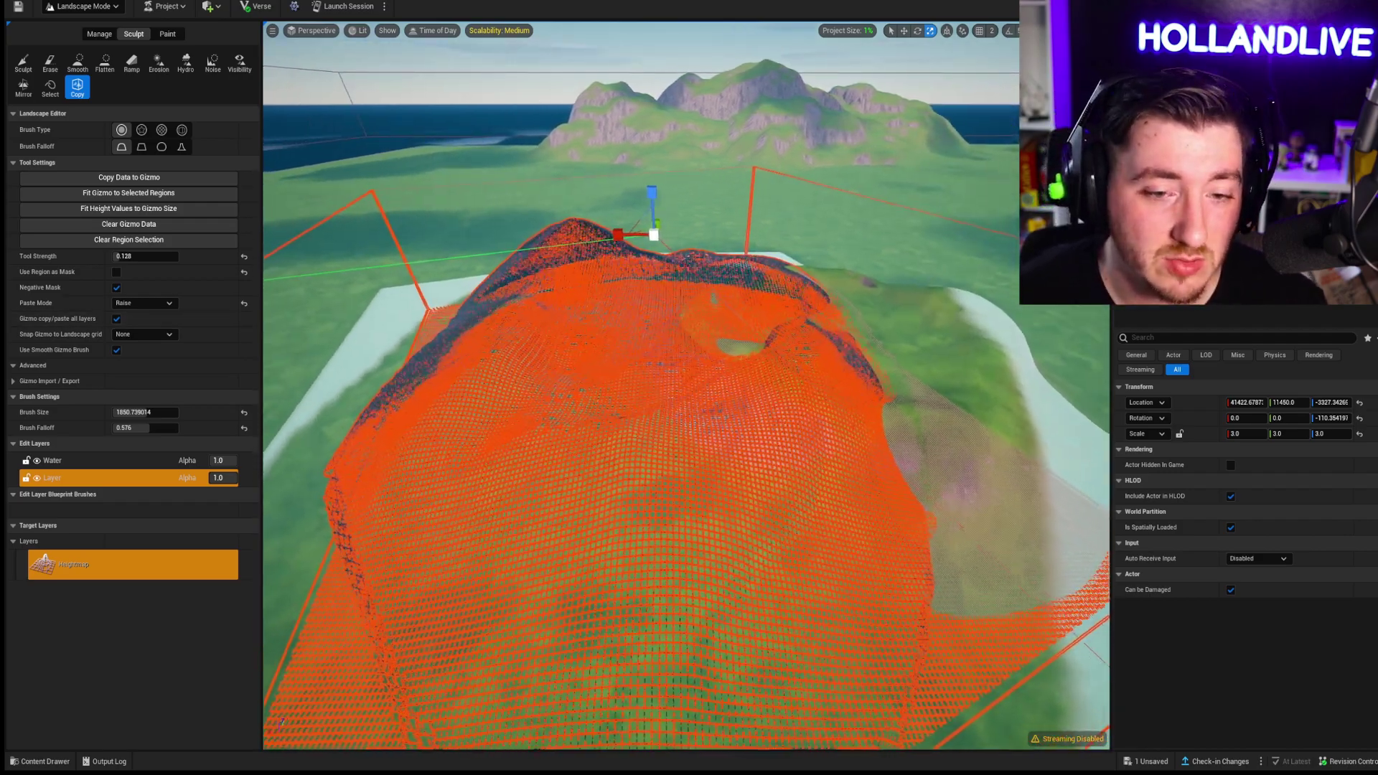
key("f")
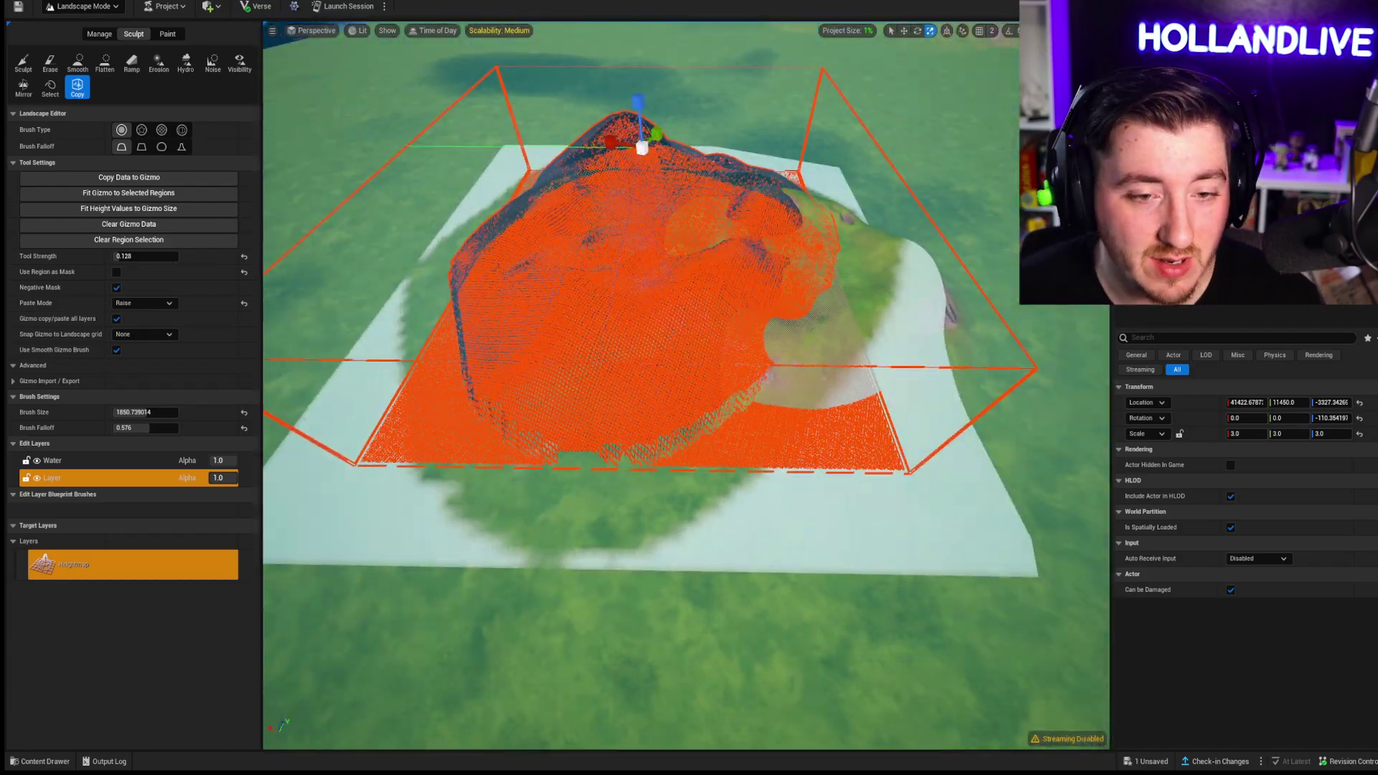
right_click_drag(646, 402, 646, 338)
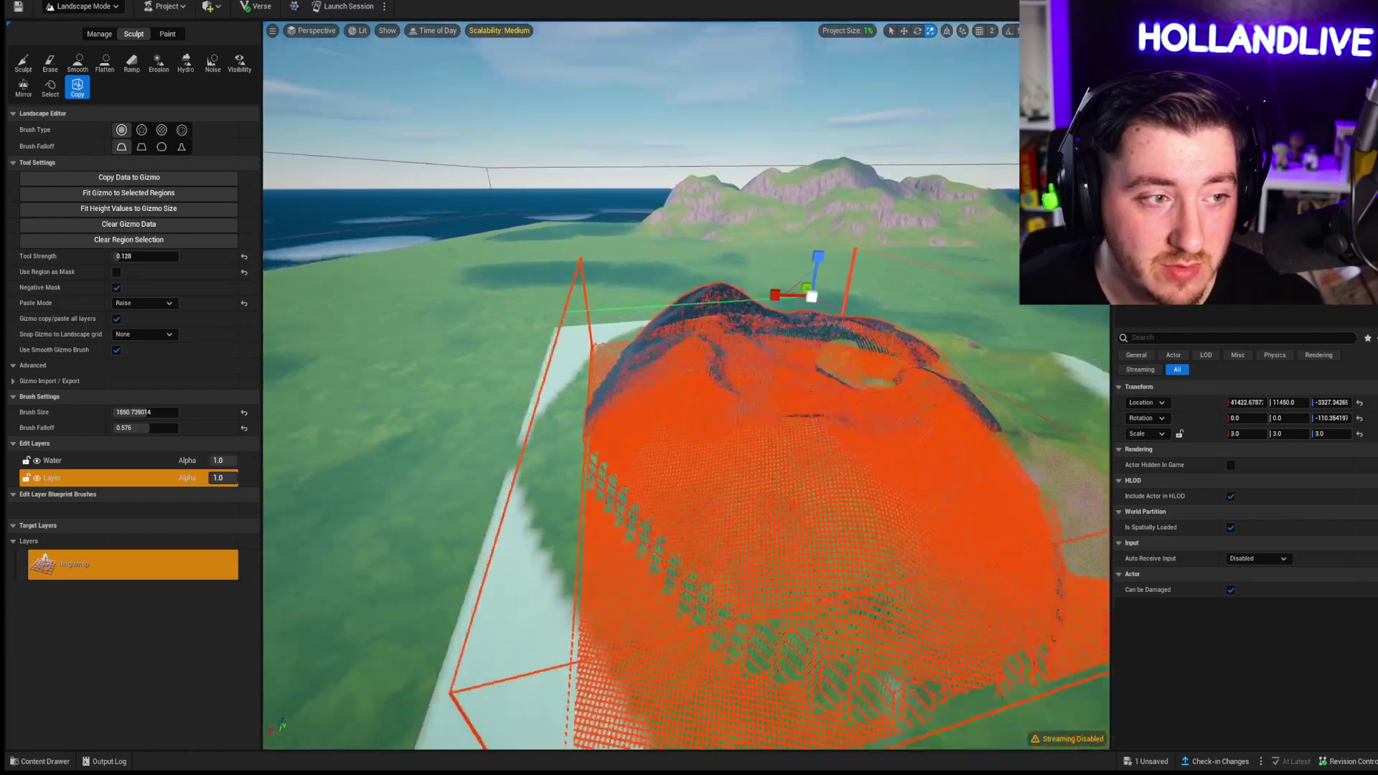
key("f")
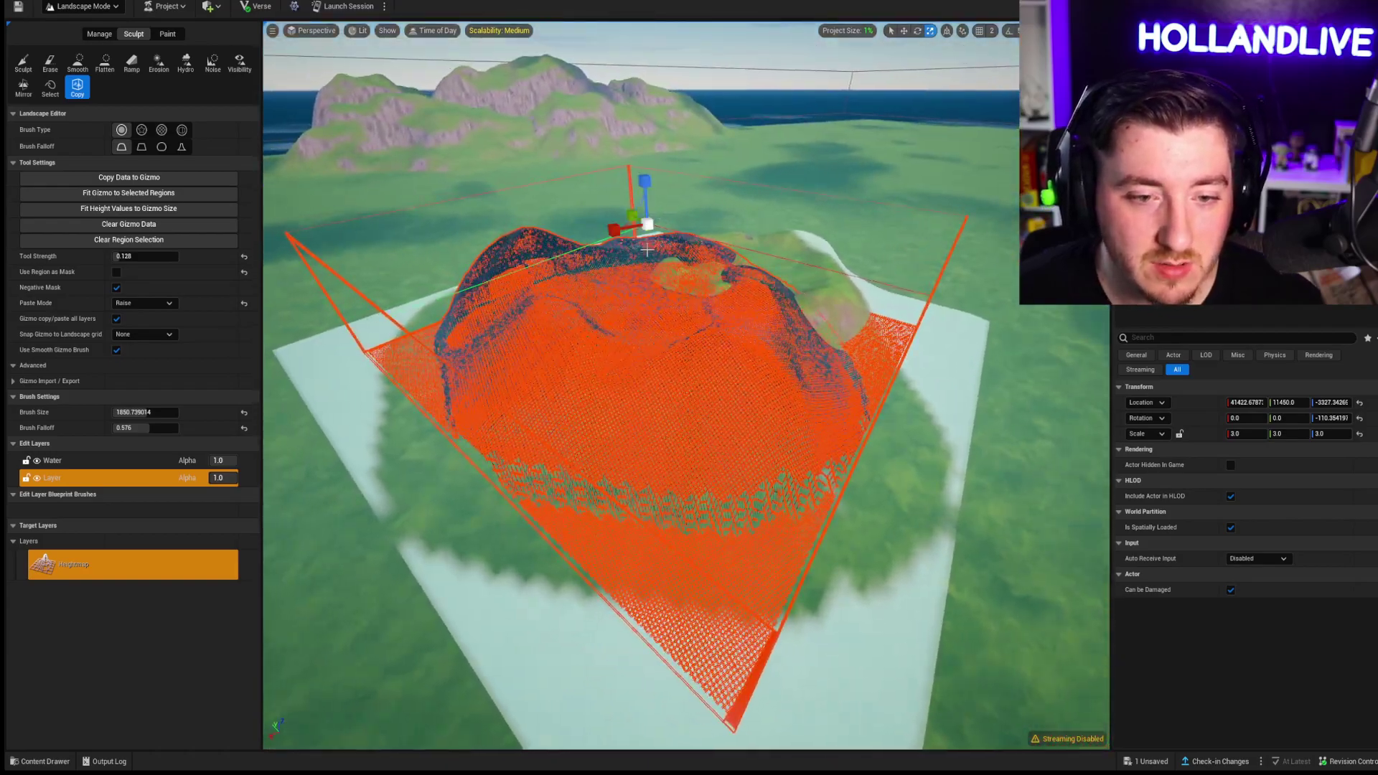
left_click_drag(646, 227, 652, 227)
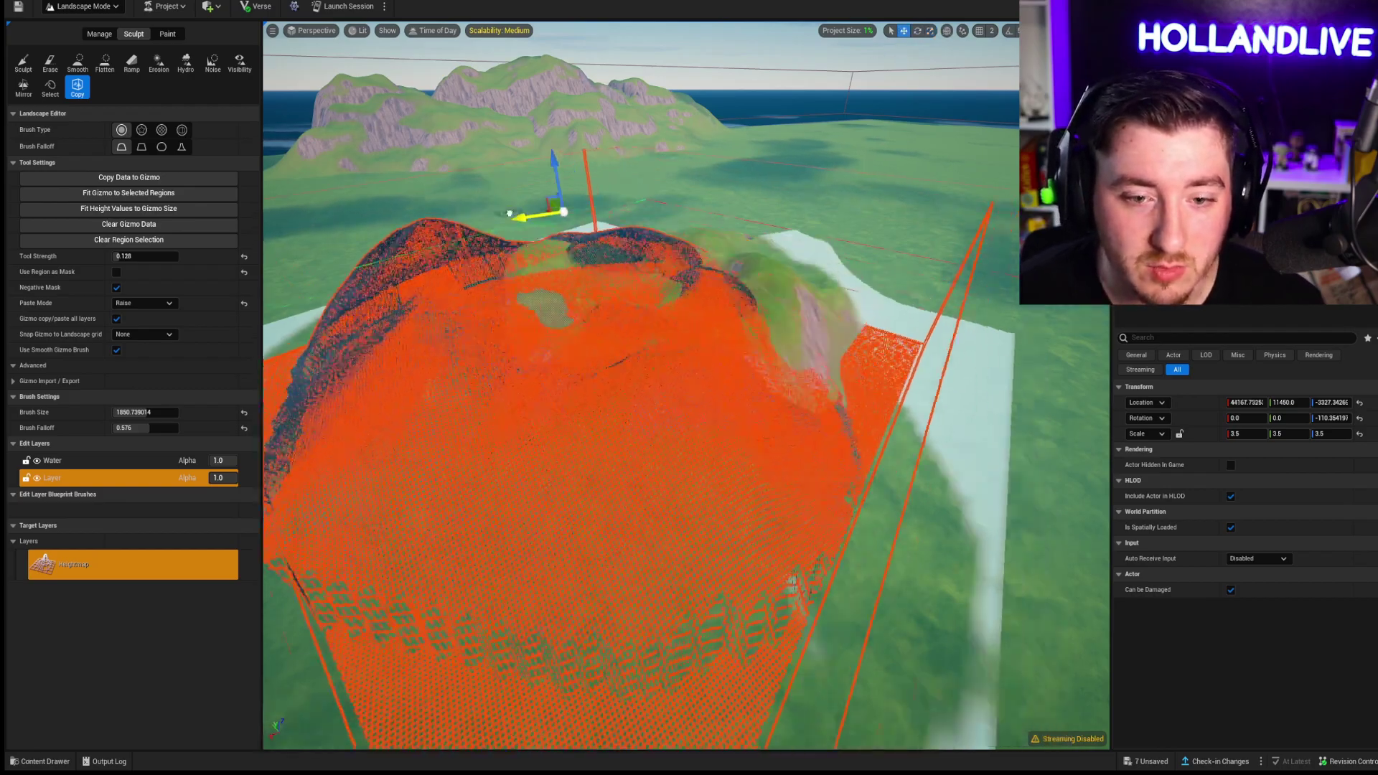
left_click_drag(604, 200, 316, 230)
Step: Rotate the gizmo to about -39°, clear the region selection and return to Sculpt
key("f")
key("e")
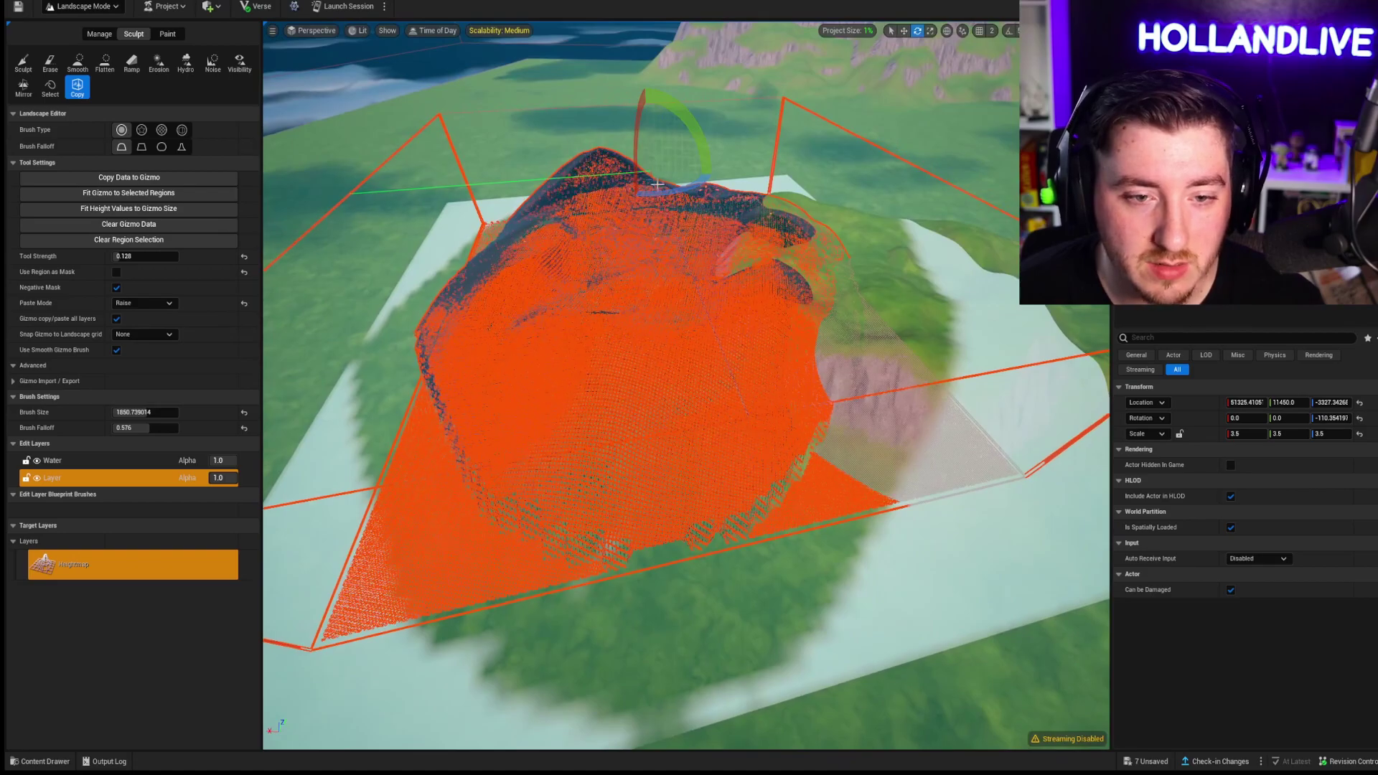
left_click_drag(647, 144, 750, 159)
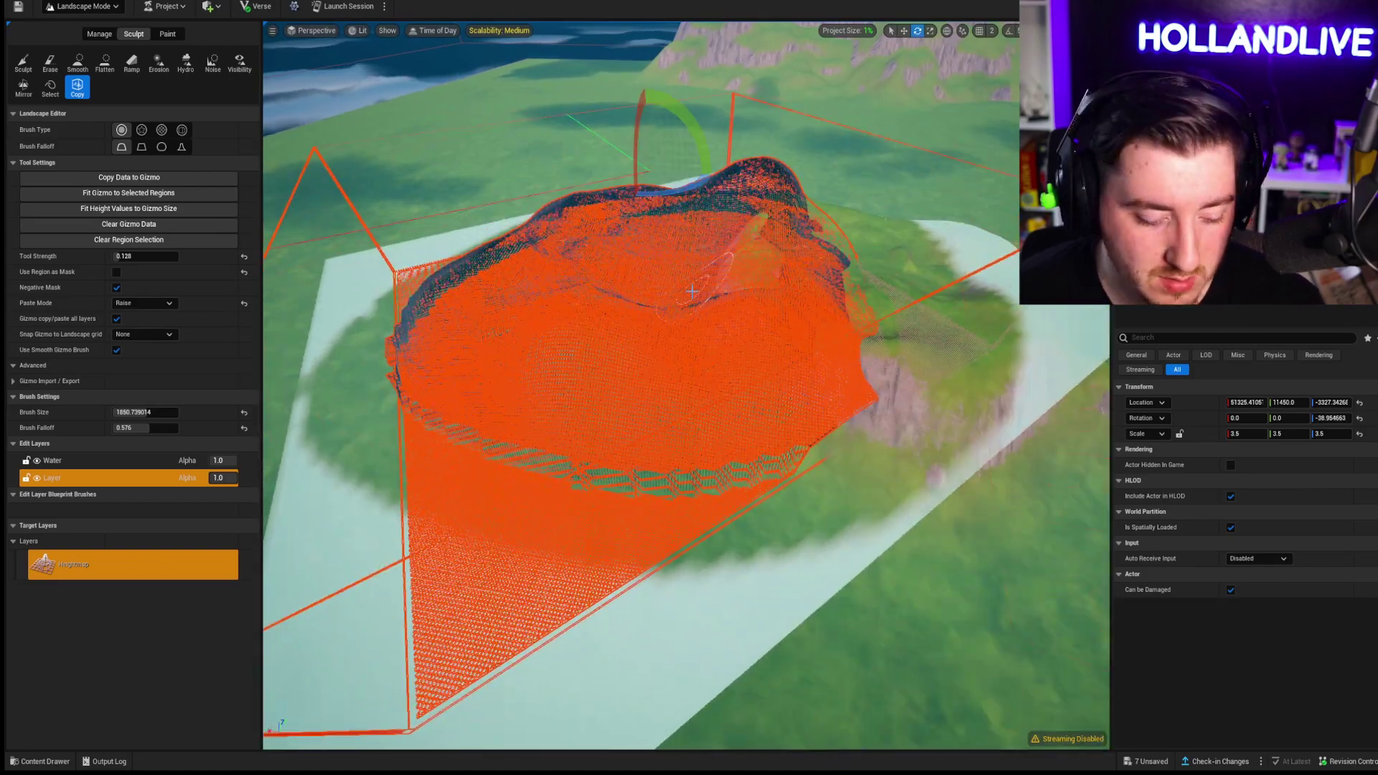
right_click_drag(759, 327, 747, 287)
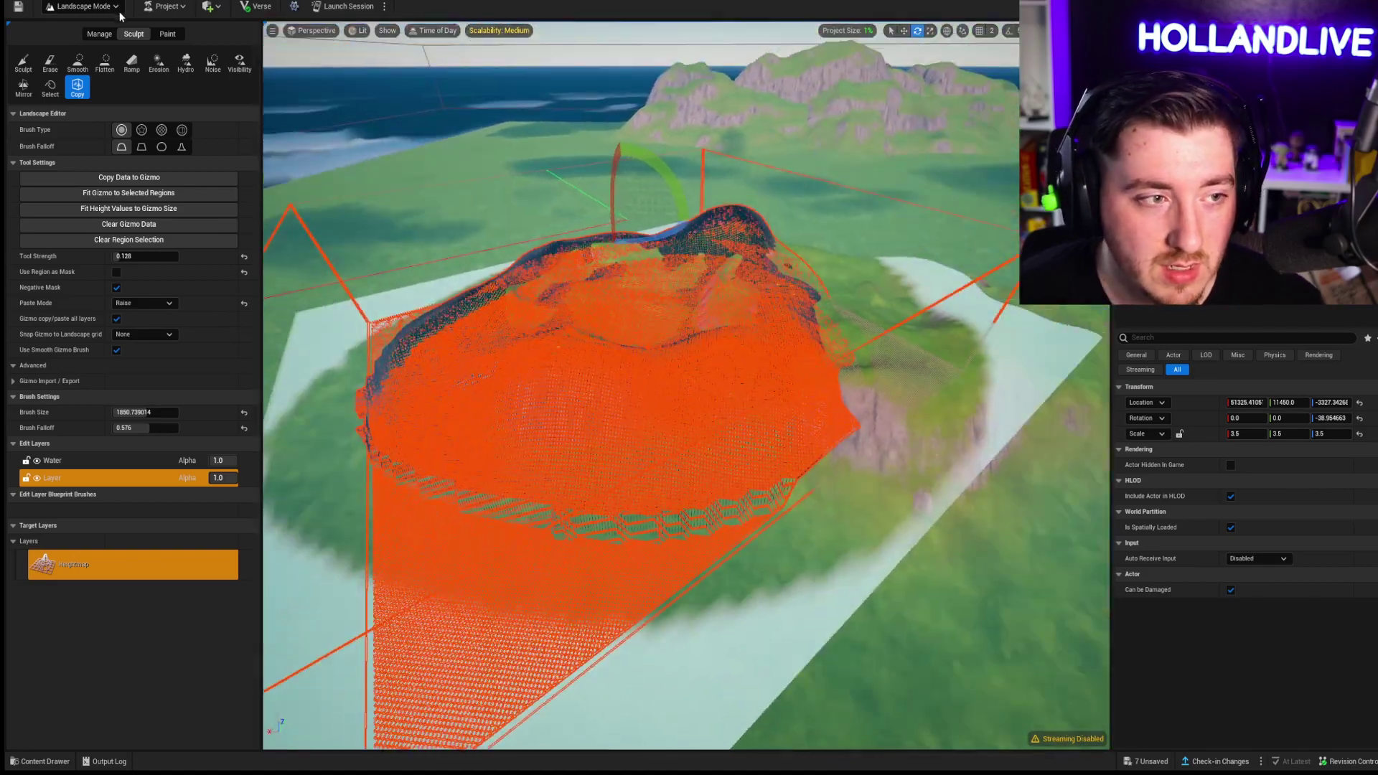
left_click(104, 241)
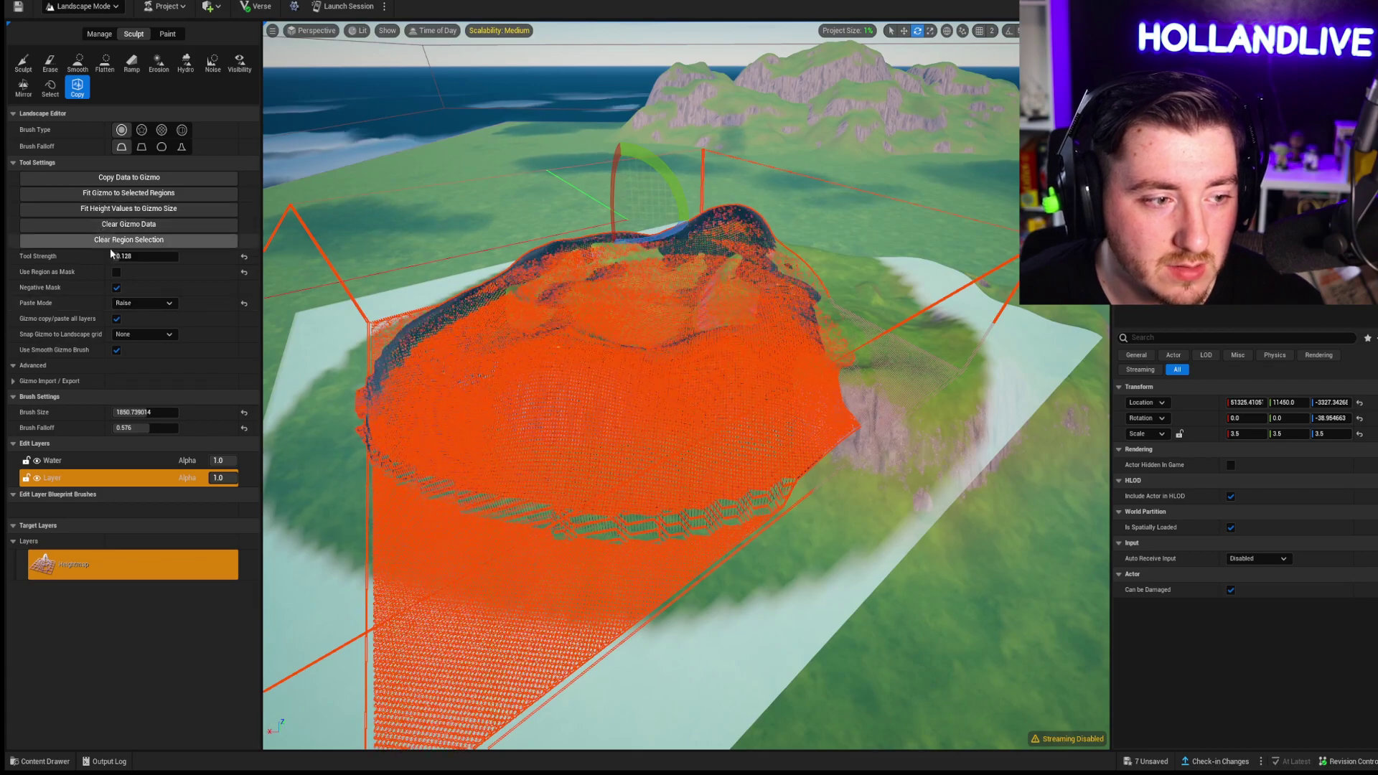
left_click(23, 63)
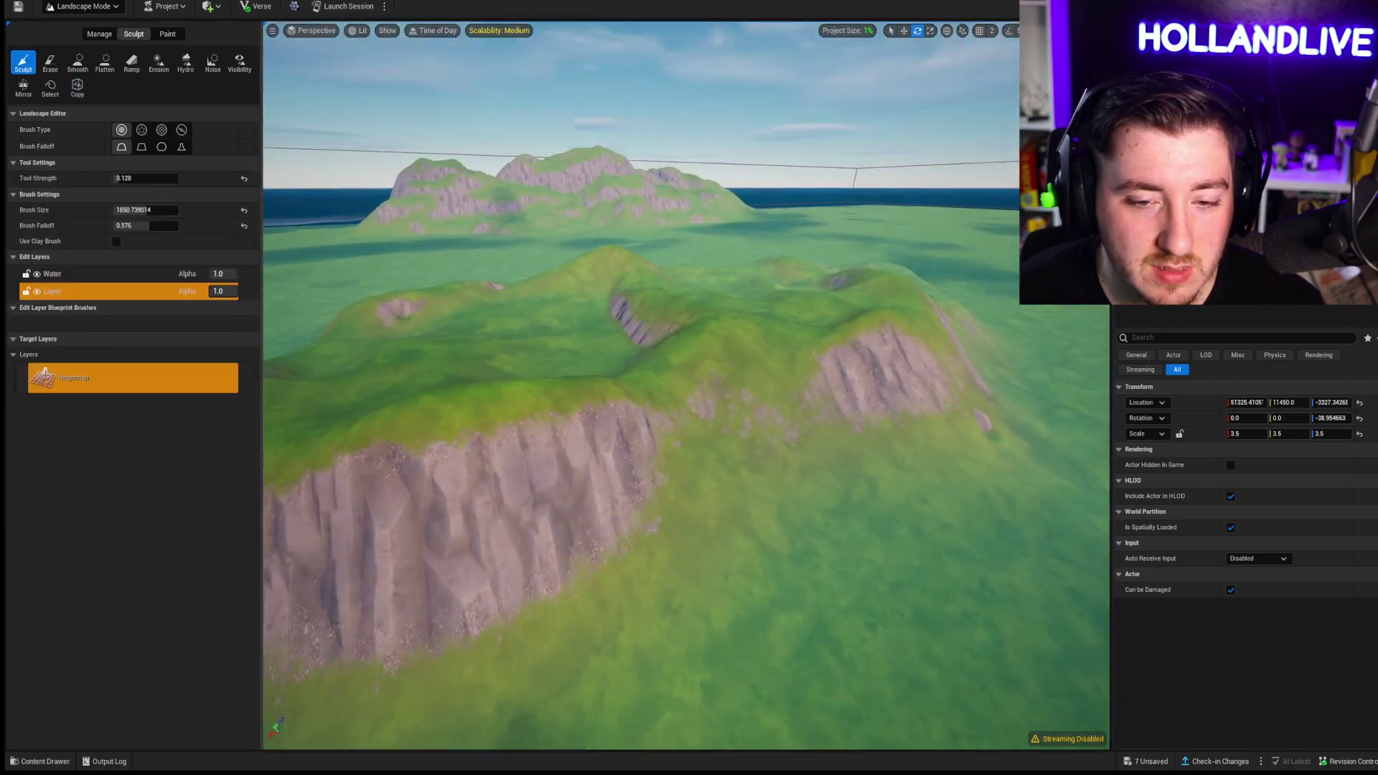
Step: Check the hills at ground level, then switch to Selection Mode with Shift+1
mouse_move(687, 388)
right_mouse_down()
mouse_move(687, 345)
mouse_move(685, 384)
right_mouse_up()
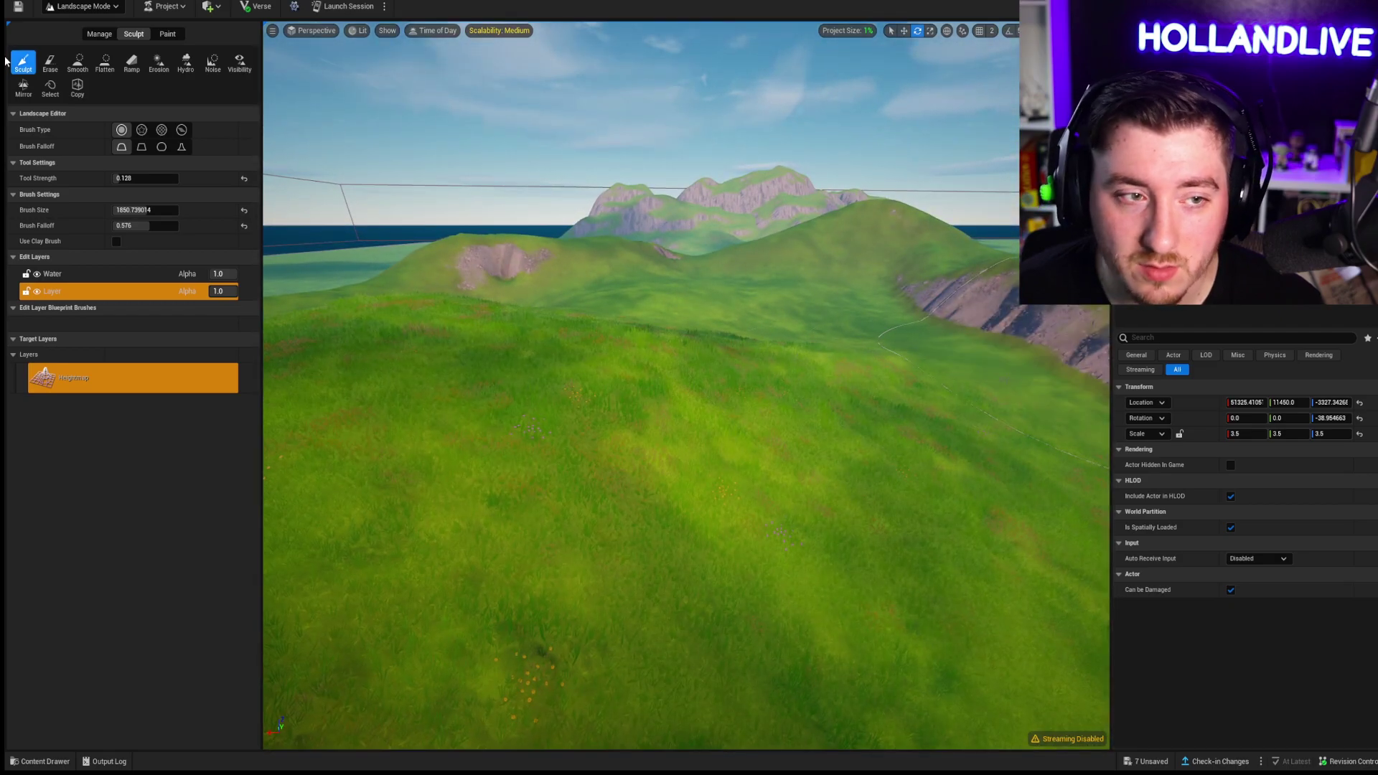
key("shift+1")
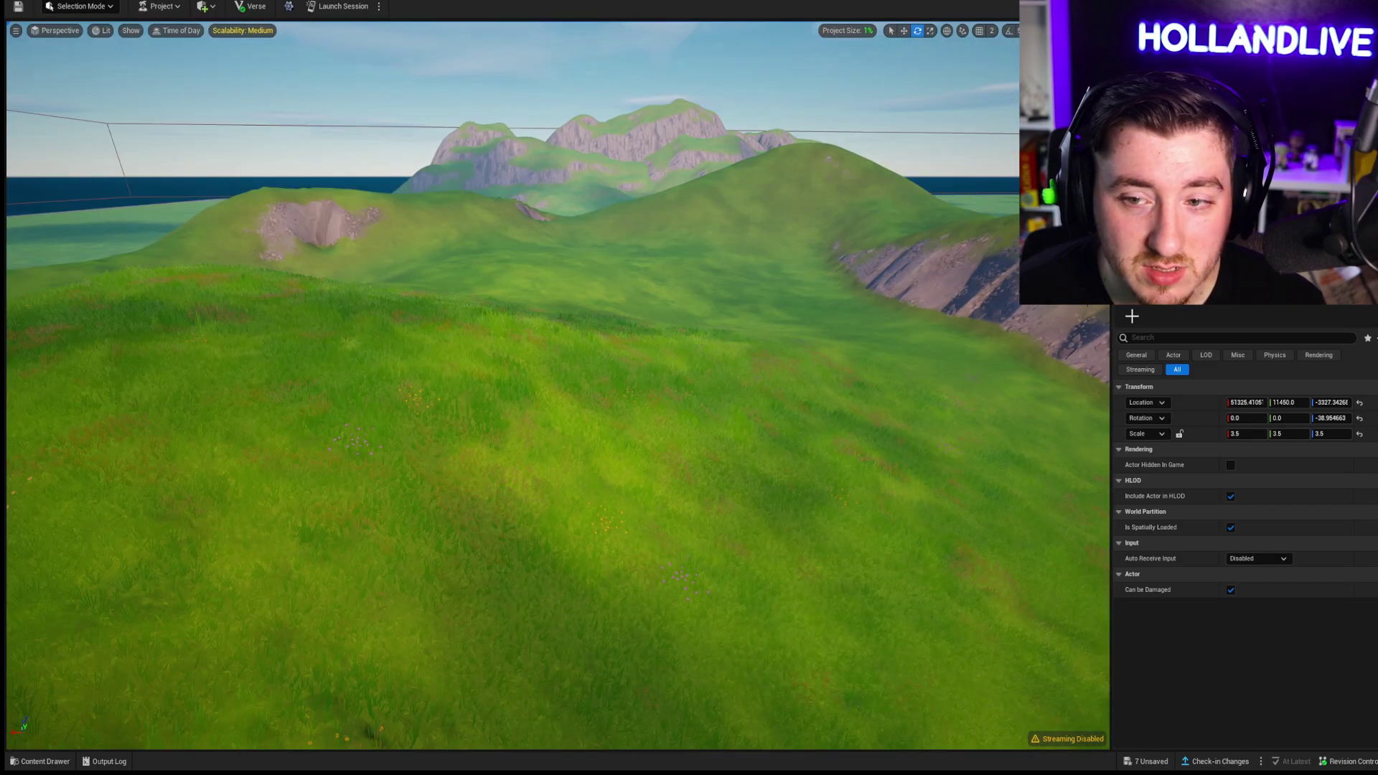
Step: Move the player spawn pad onto the grassy hilltop at 53444.06, 10114.16, -45.21
left_click(1185, 287)
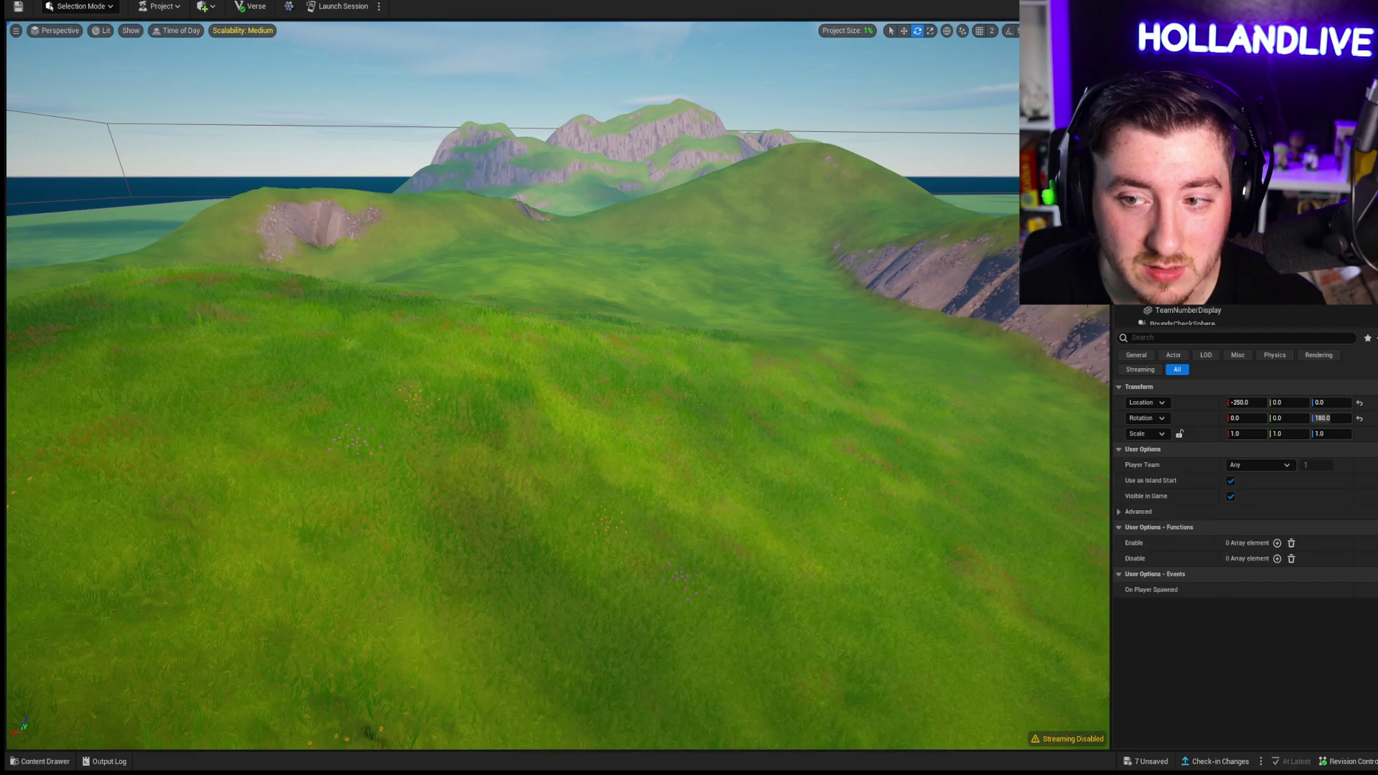
key("f")
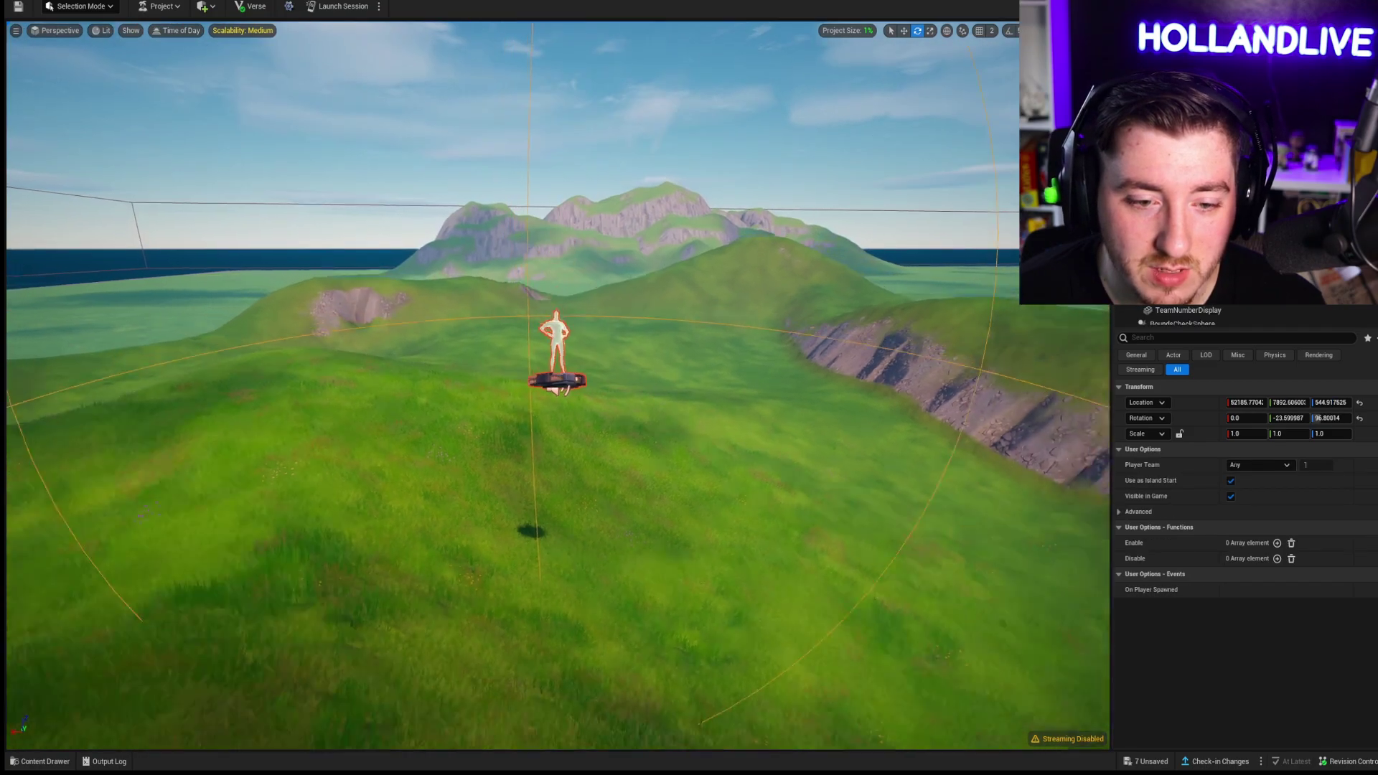
scroll(557, 344, "up", 3)
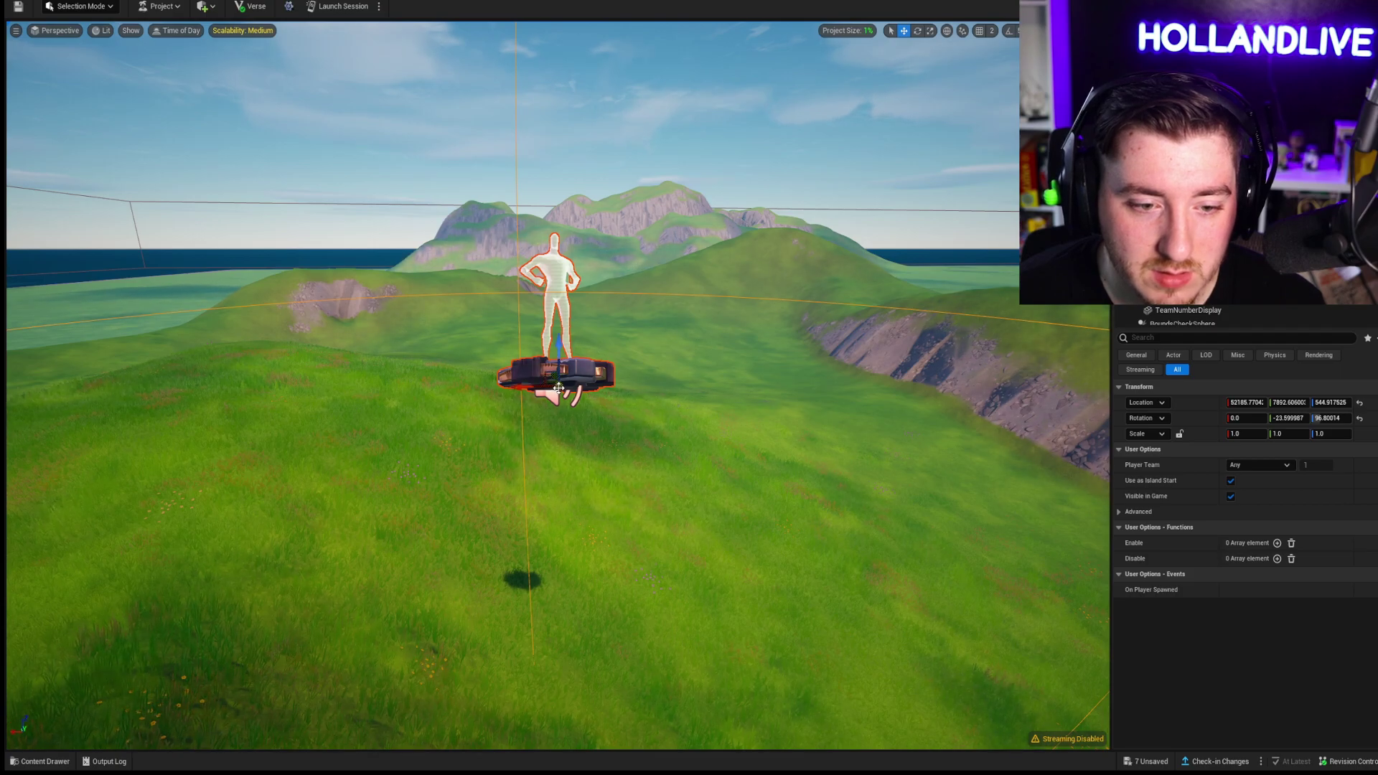
left_click_drag(558, 388, 568, 444)
left_click_drag(545, 495, 308, 381)
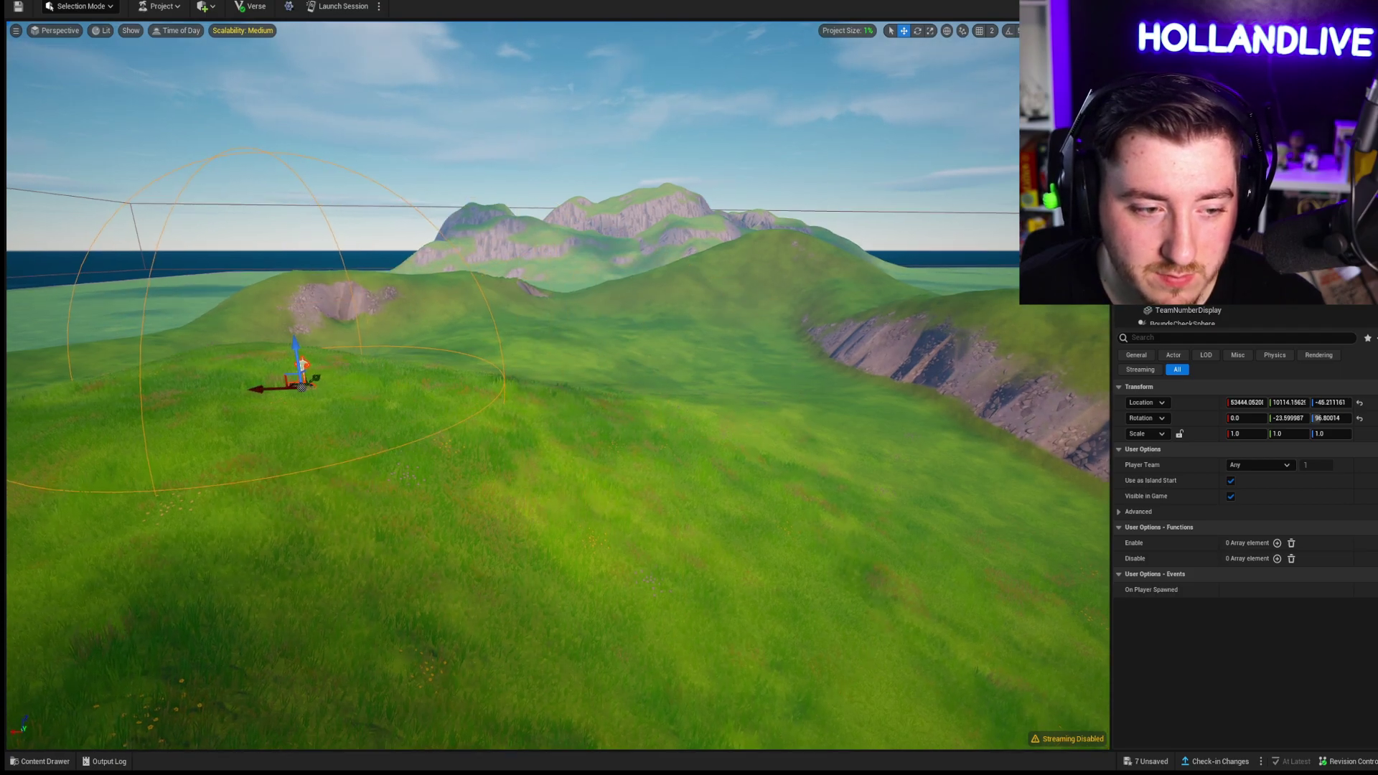
key("f")
mouse_move(556, 388)
left_mouse_down("alt")
mouse_move(718, 388)
mouse_move(717, 302)
mouse_move(718, 387)
left_mouse_up("alt")
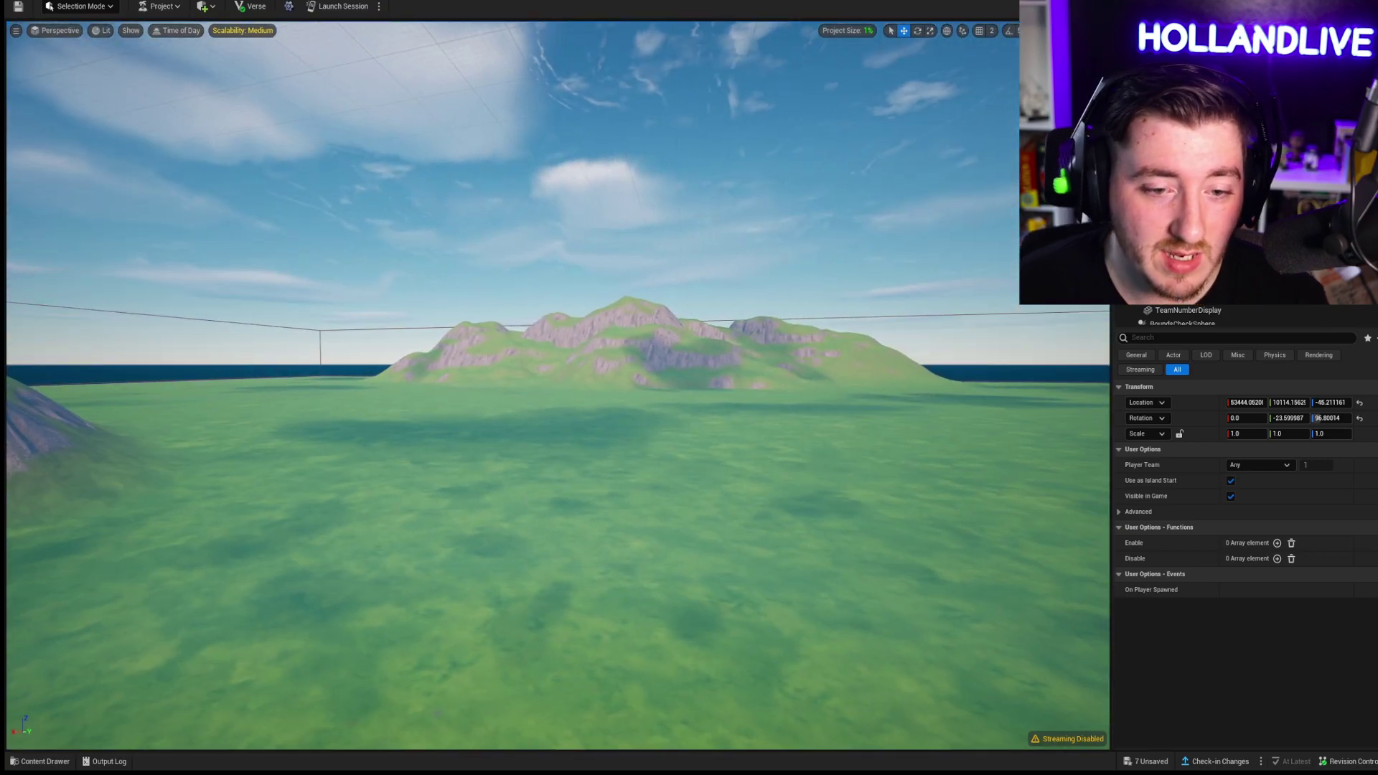
left_click_drag(718, 388, 718, 301, "alt")
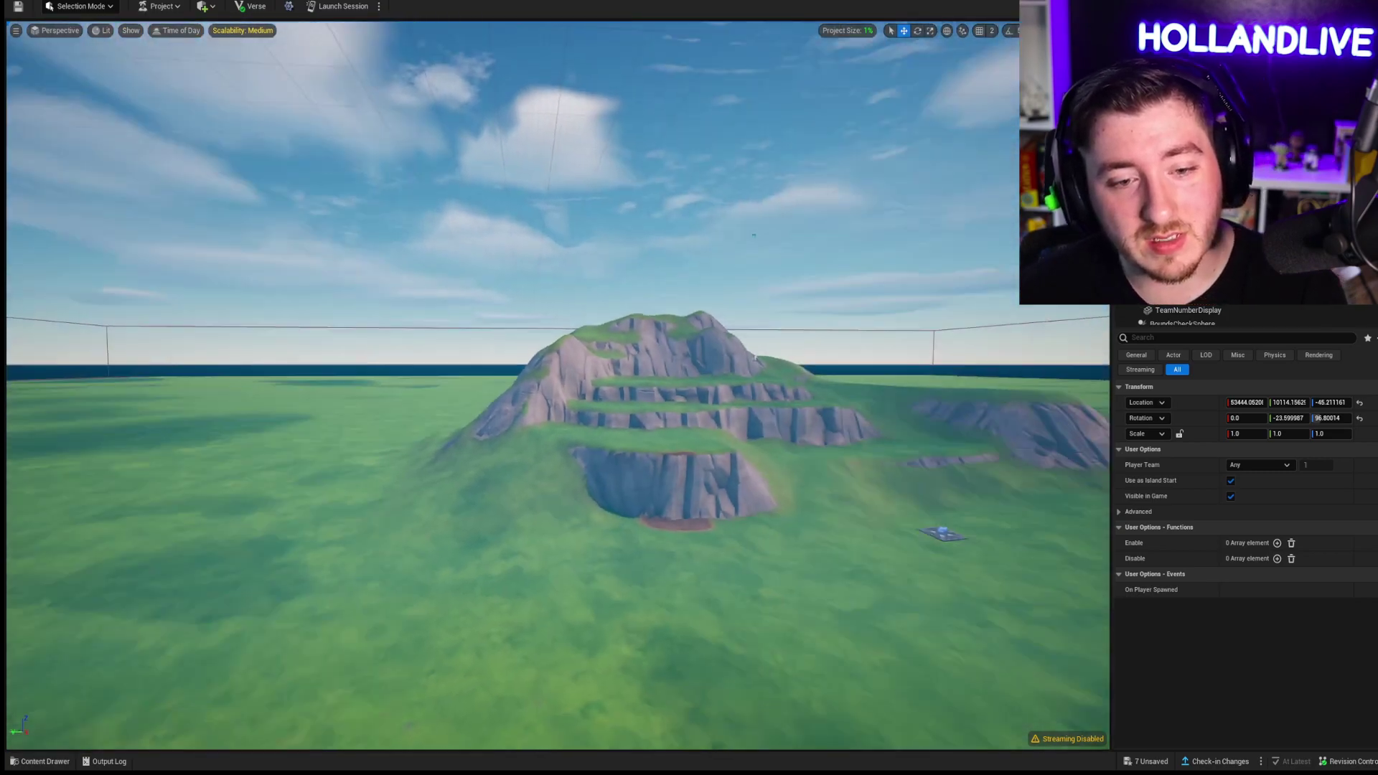